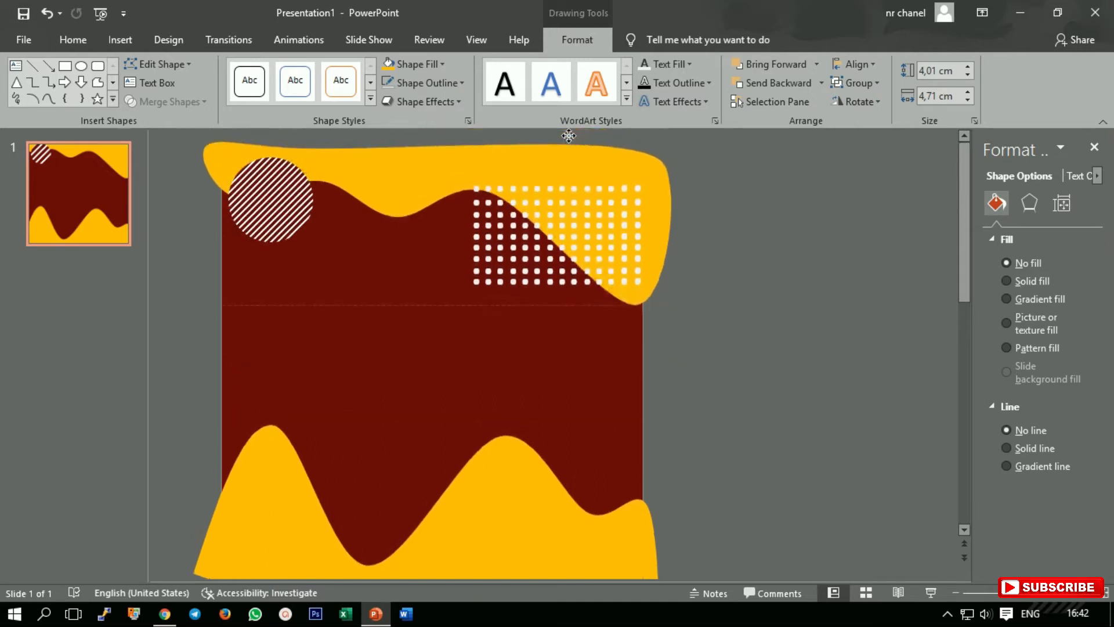
Draw a small freehand wavy Curve about 0.91 cm wide just above the lower-left yellow hill
click(917, 367)
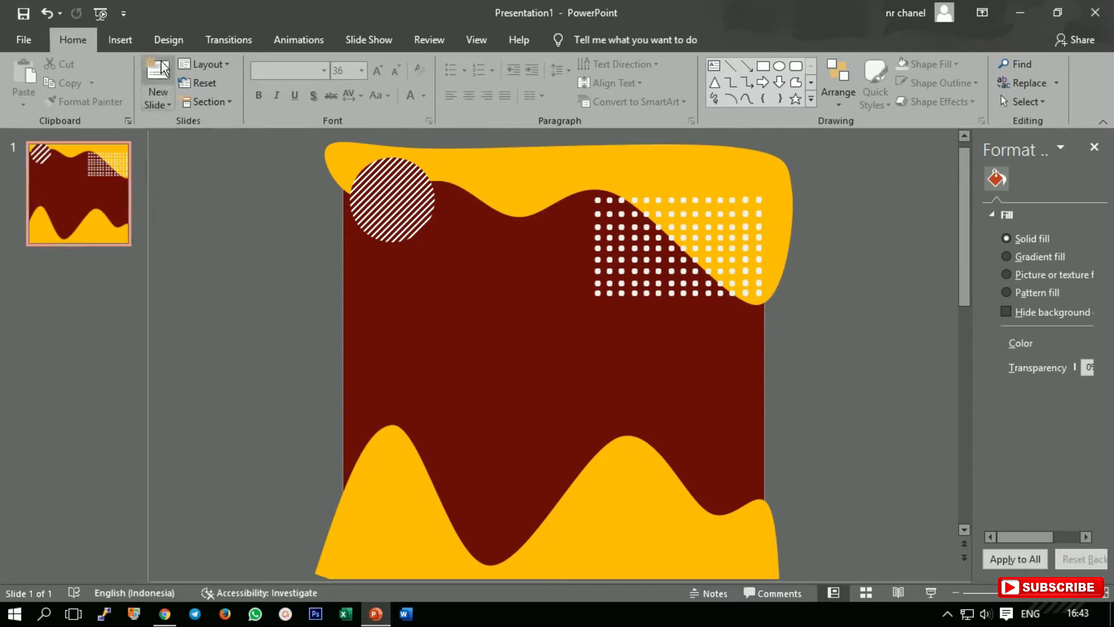
click(120, 40)
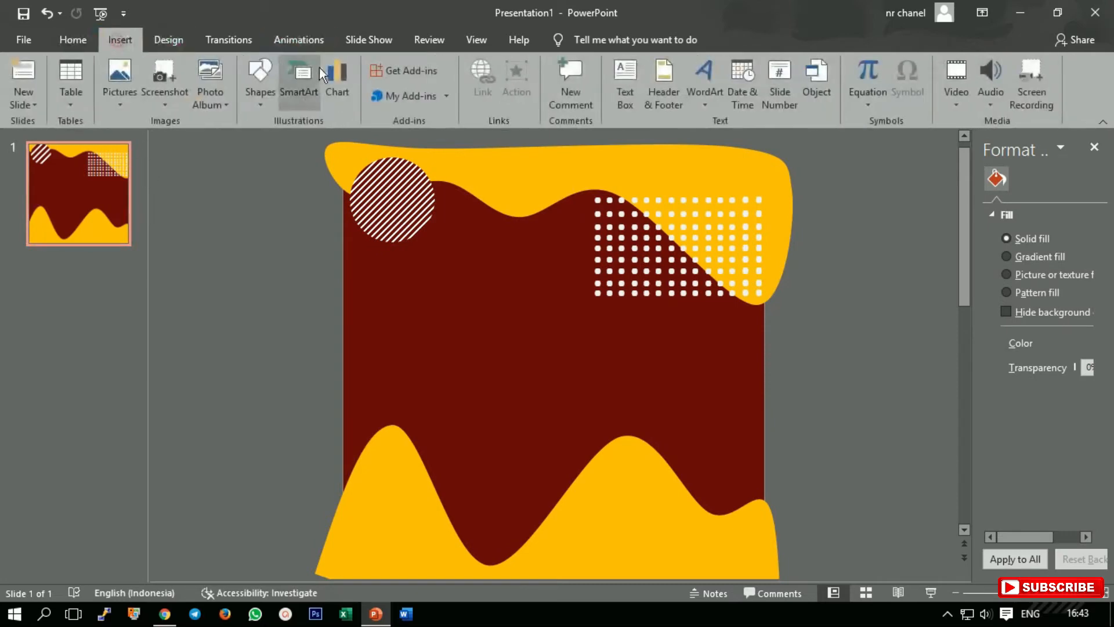
click(263, 104)
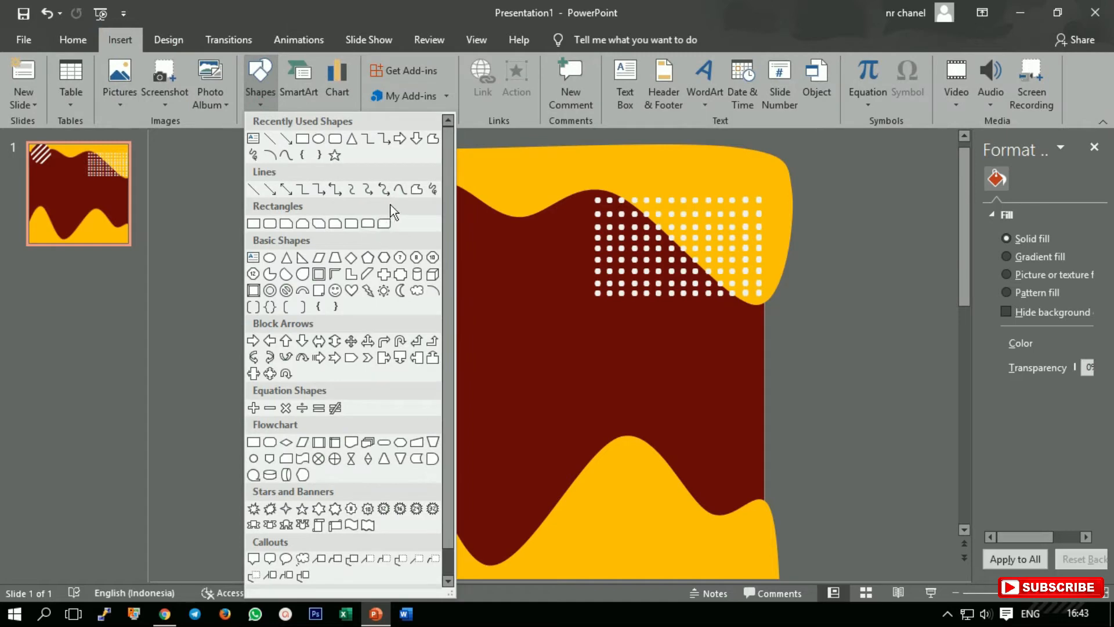
click(402, 188)
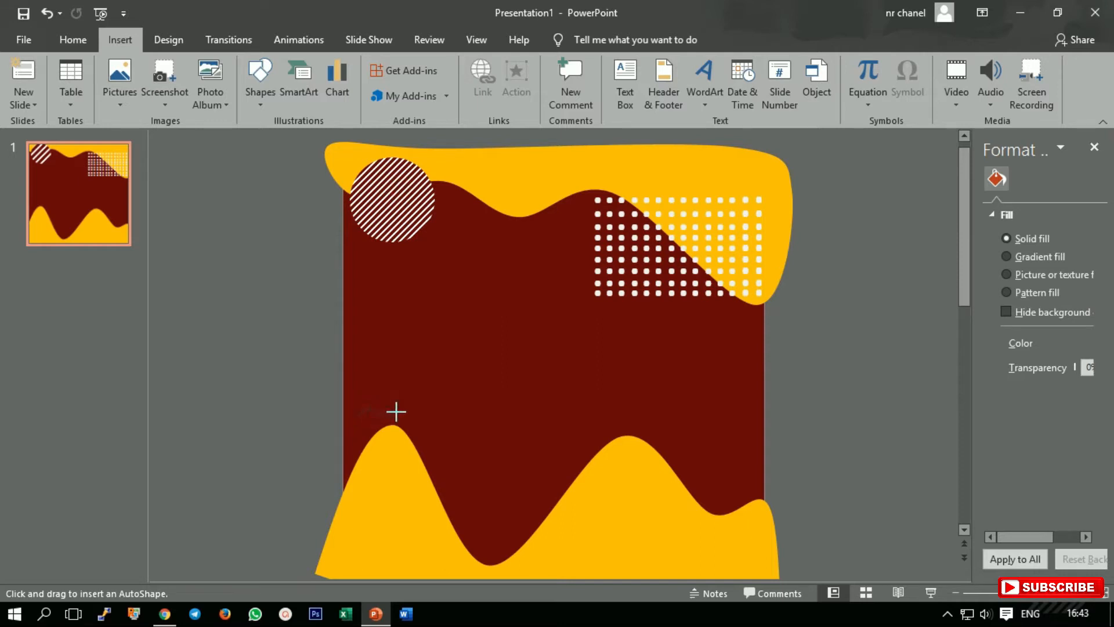
double_click(397, 412)
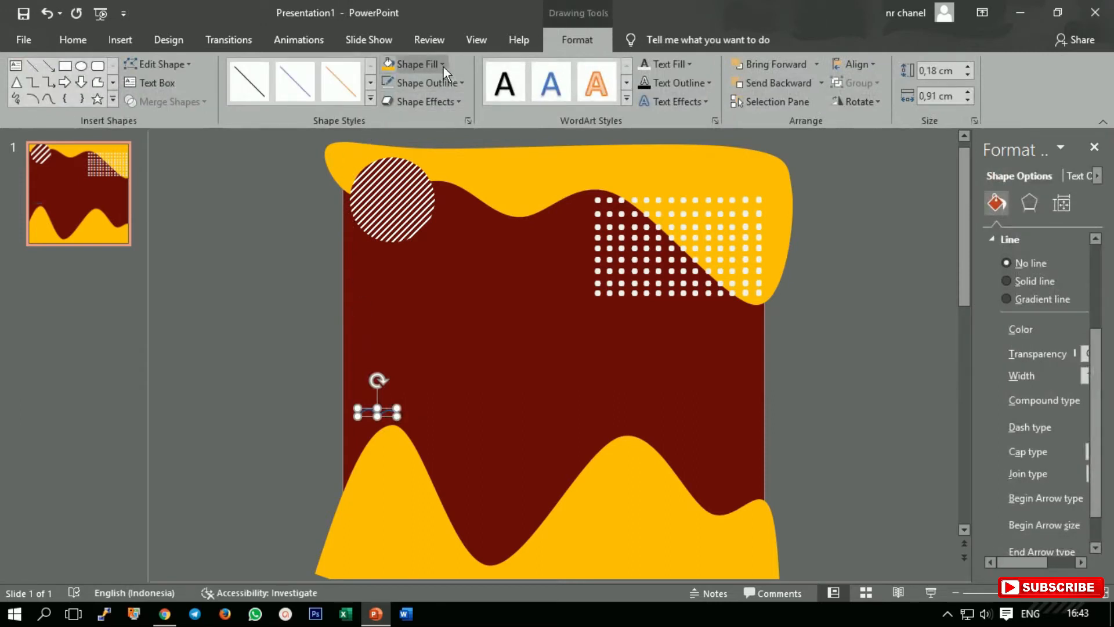
Set the small wavy line to No Fill
click(458, 82)
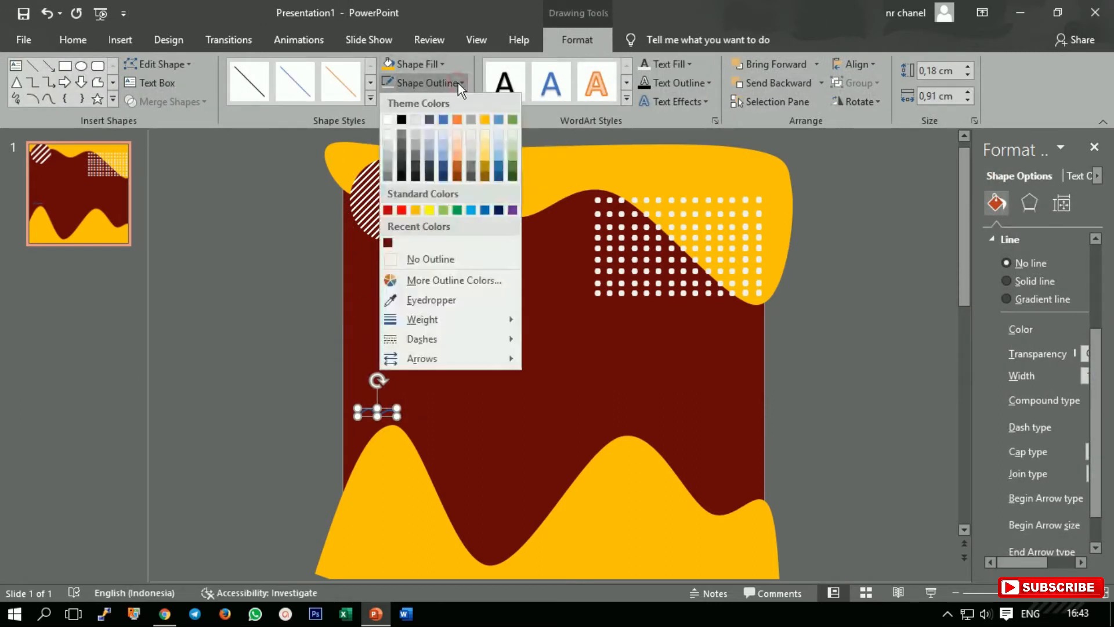
click(440, 64)
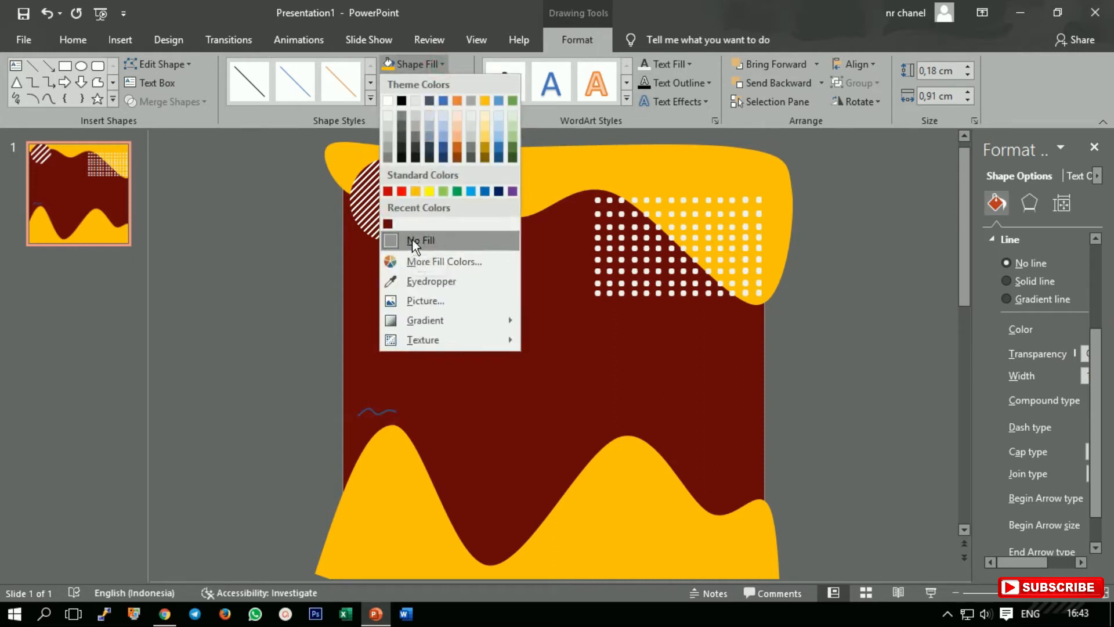
click(413, 240)
click(443, 65)
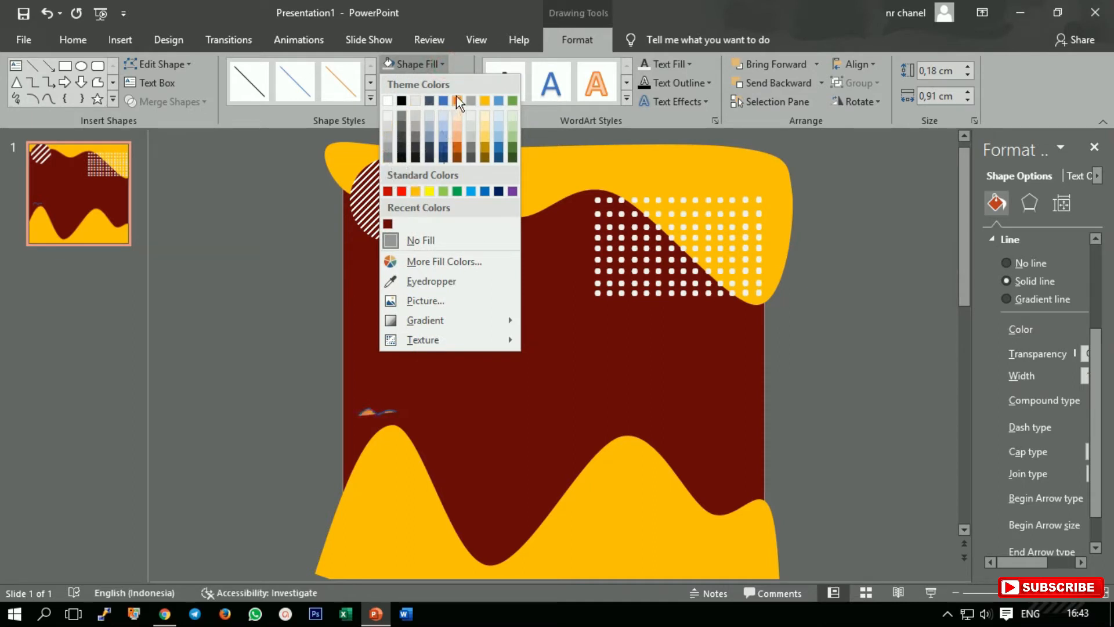
click(412, 242)
click(442, 64)
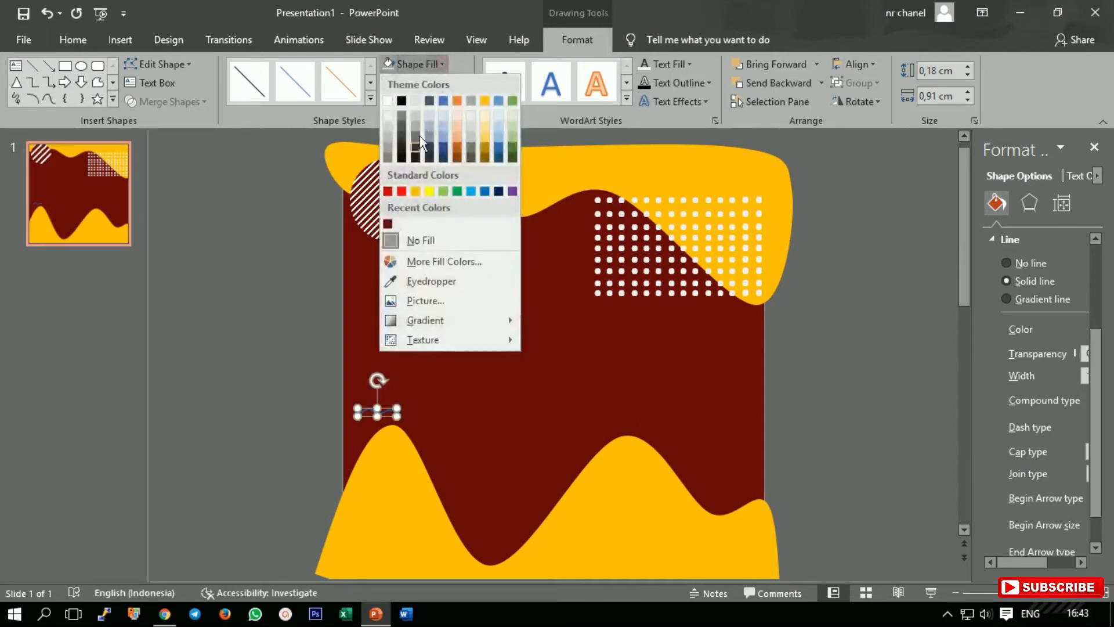
click(419, 193)
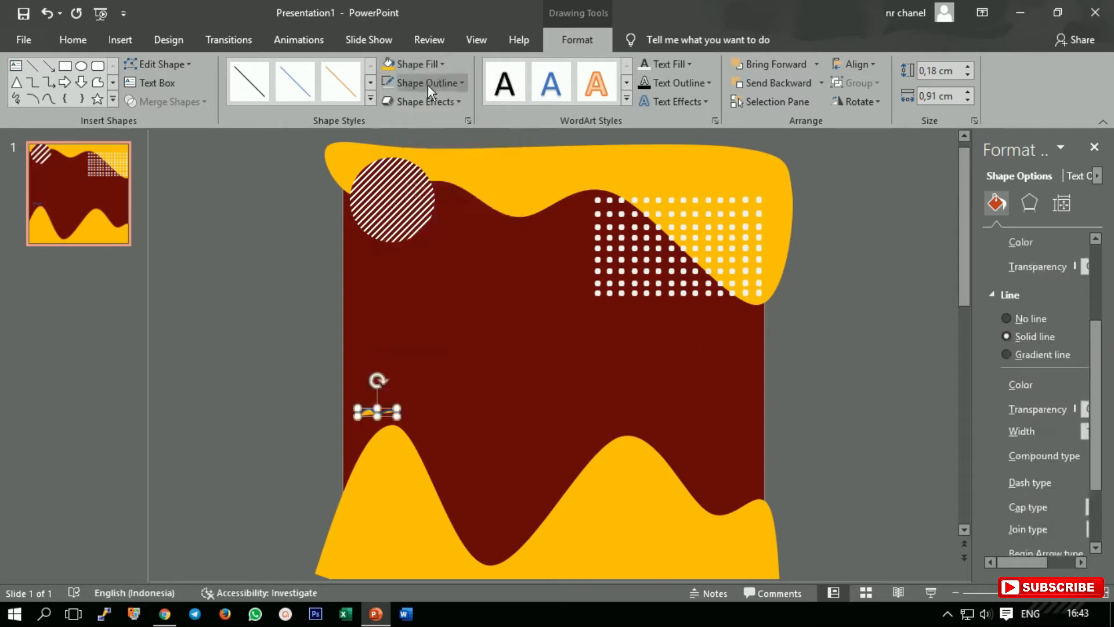
click(441, 64)
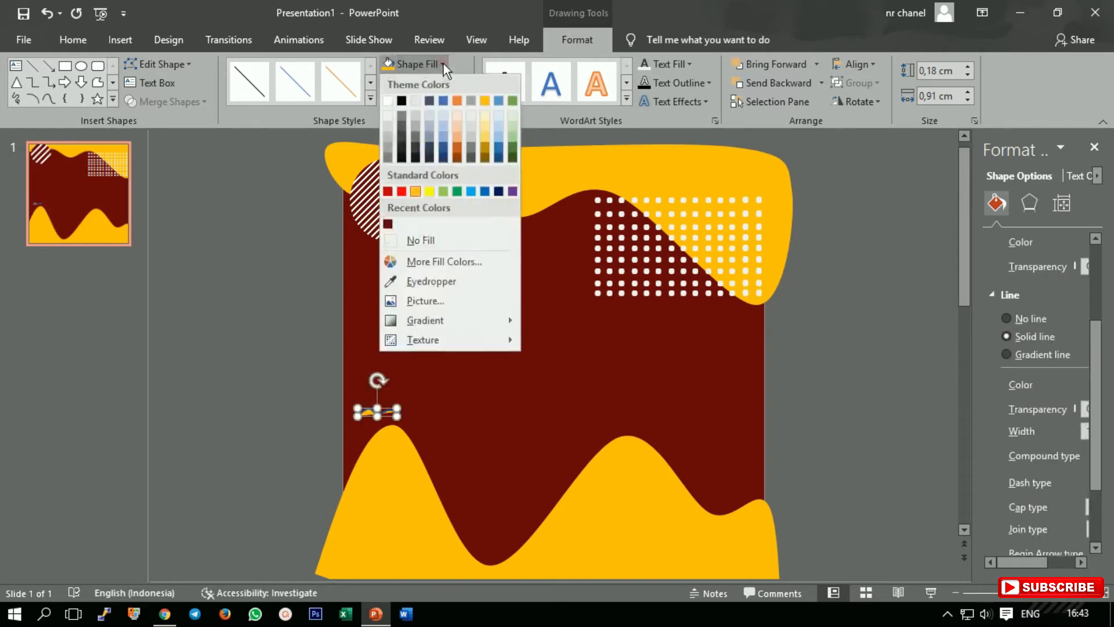
click(423, 238)
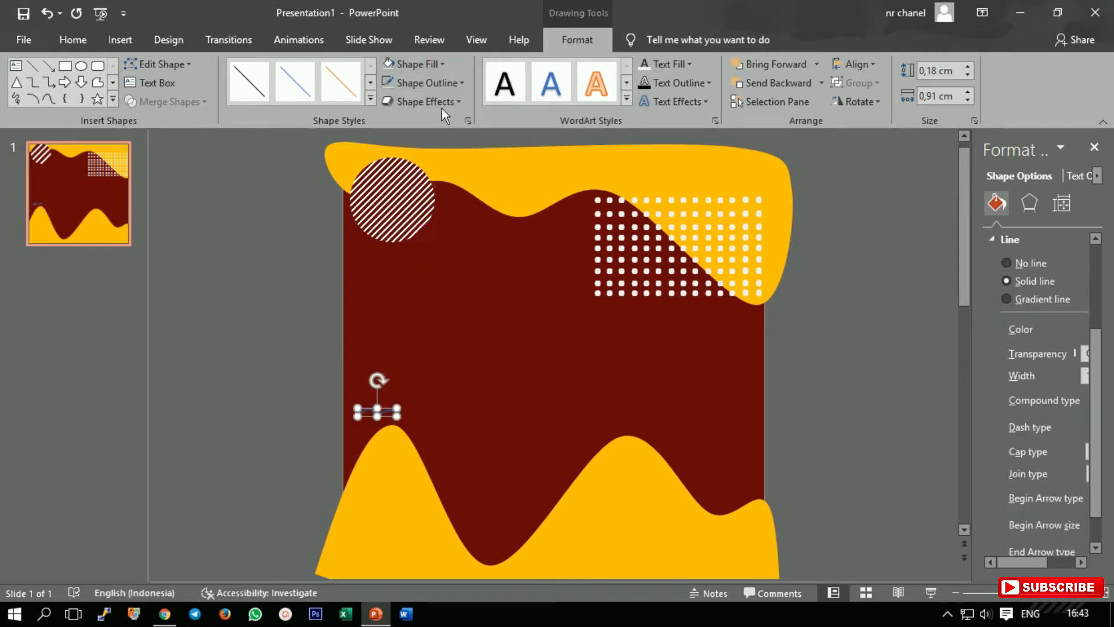
Set the wavy line's outline to the standard Orange and copy it to form a staggered group of three wavy lines
click(466, 82)
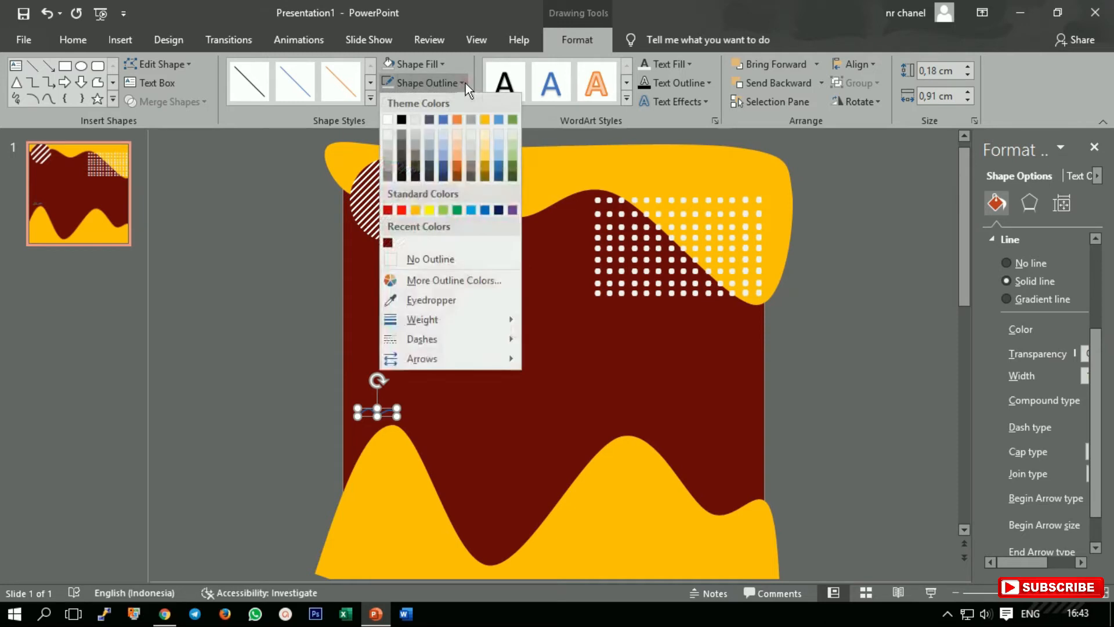
click(416, 210)
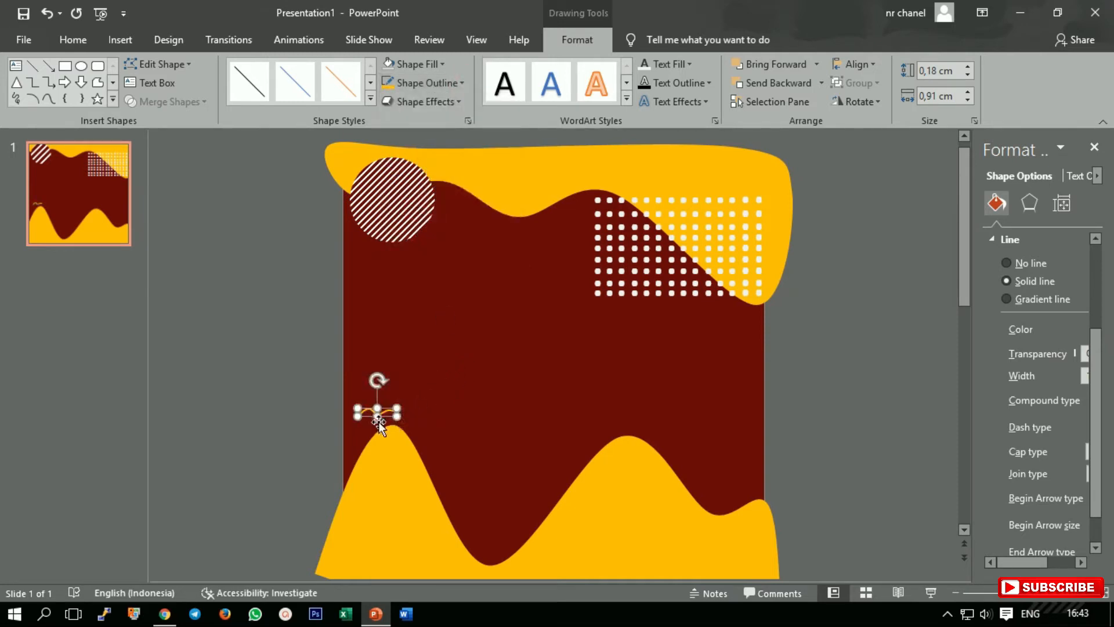
ctrl+scroll(378, 421, up, 5)
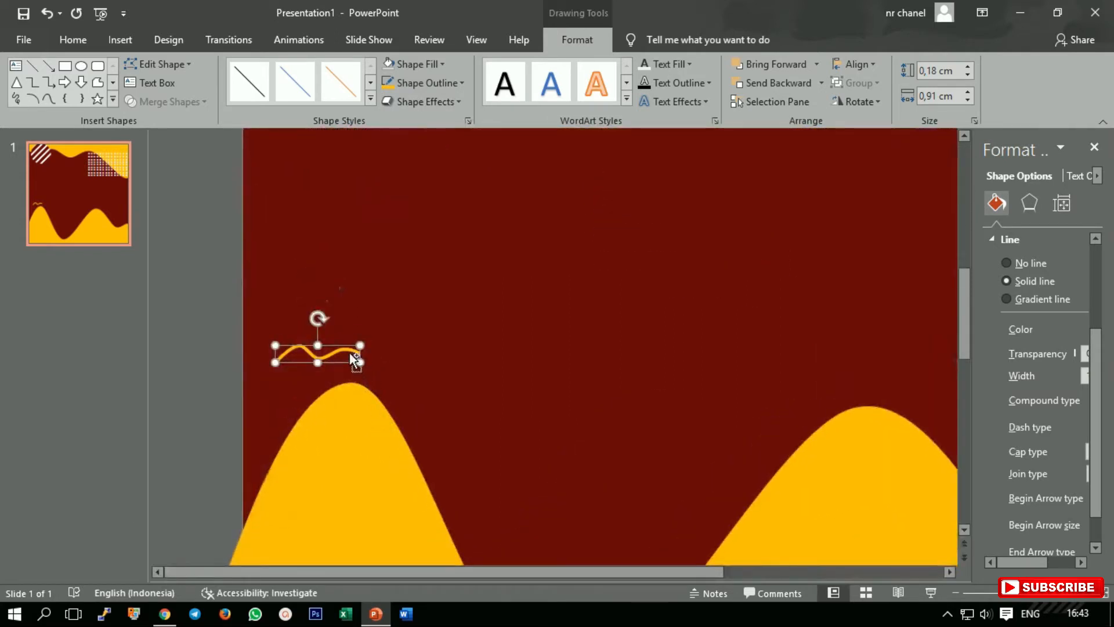
mouse_move(352, 354)
ctrl+mouse_down()
mouse_move(415, 325)
mouse_move(449, 378)
mouse_move(462, 367)
ctrl+mouse_up()
ctrl+scroll(464, 374, down, 4)
click(800, 303)
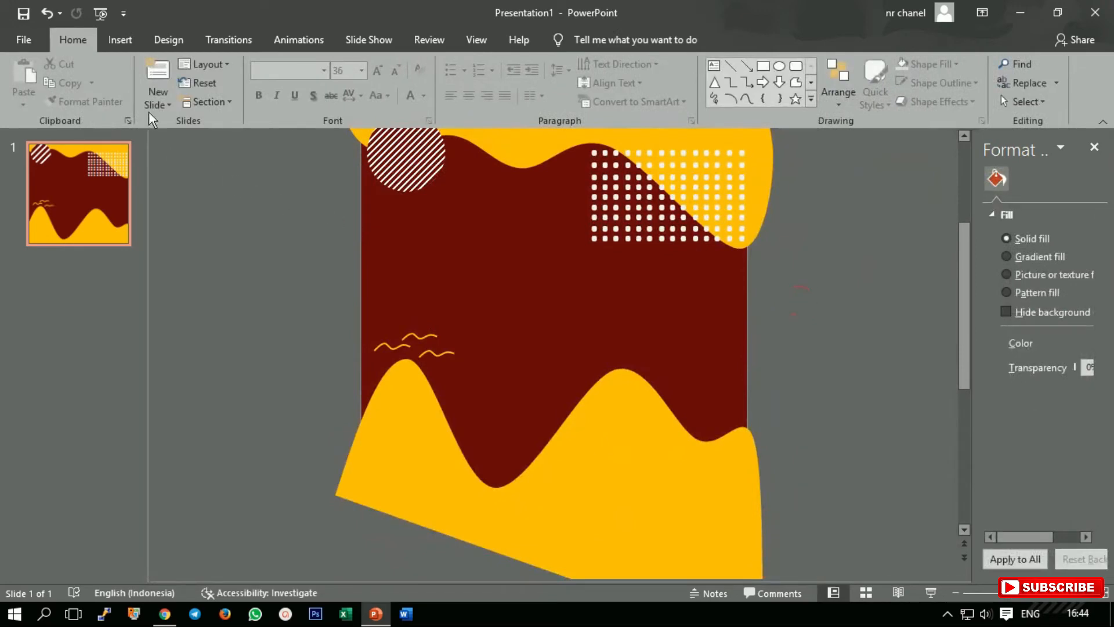
Preview the slide as a full-screen slide show and end the show
click(102, 13)
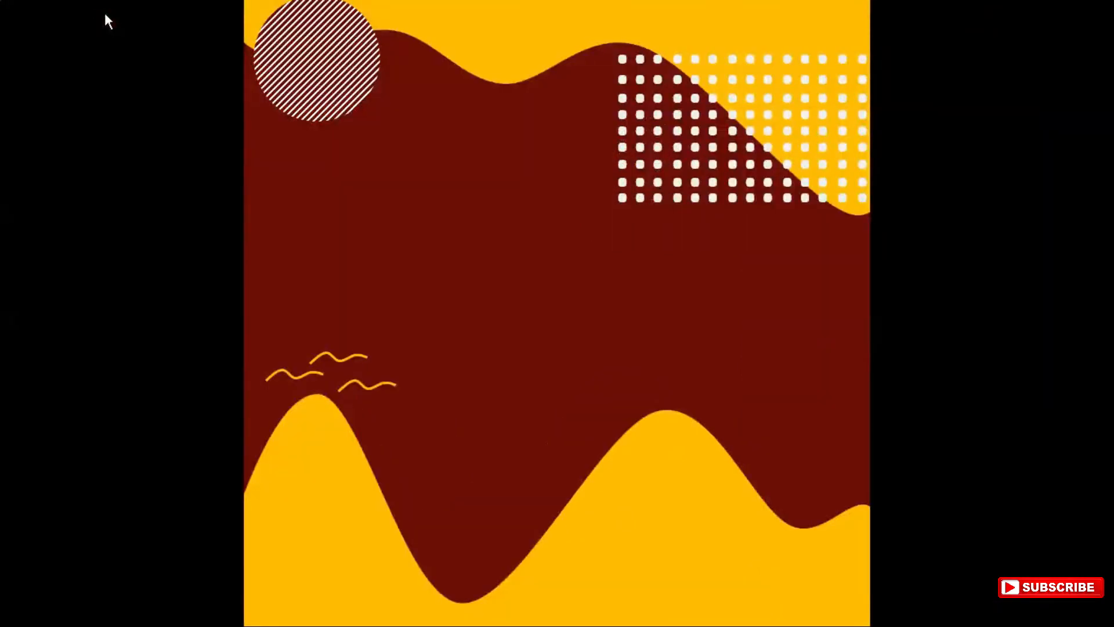
right_click(902, 384)
click(924, 369)
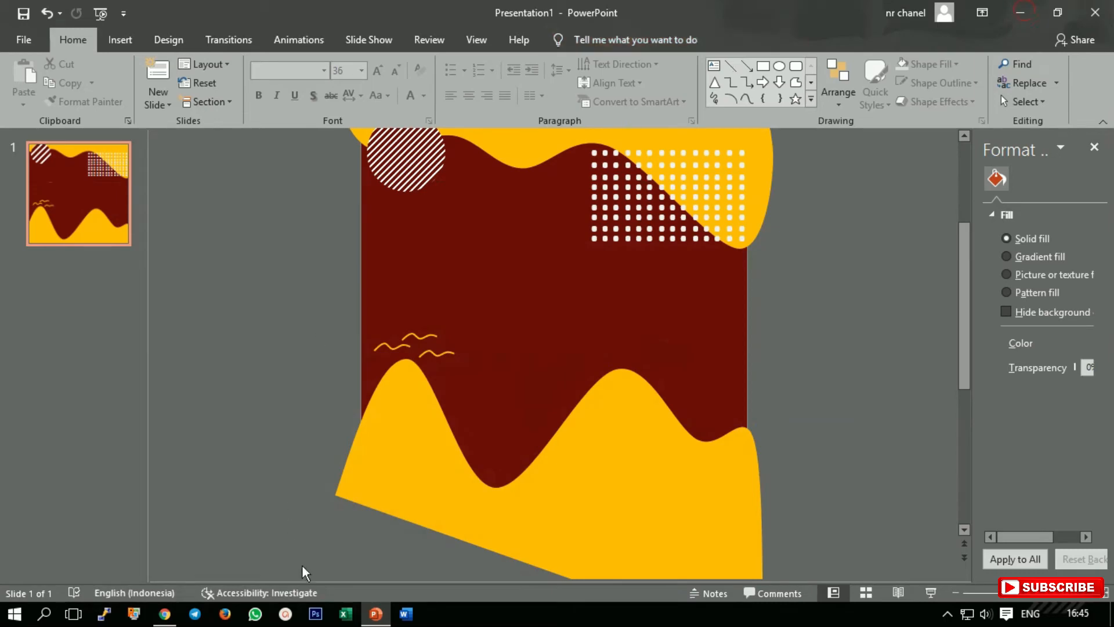
Insert the delicious-italian-food PNG picture from the FOTO PRODUK > FOOD folder on Local Disk (E:)
click(121, 39)
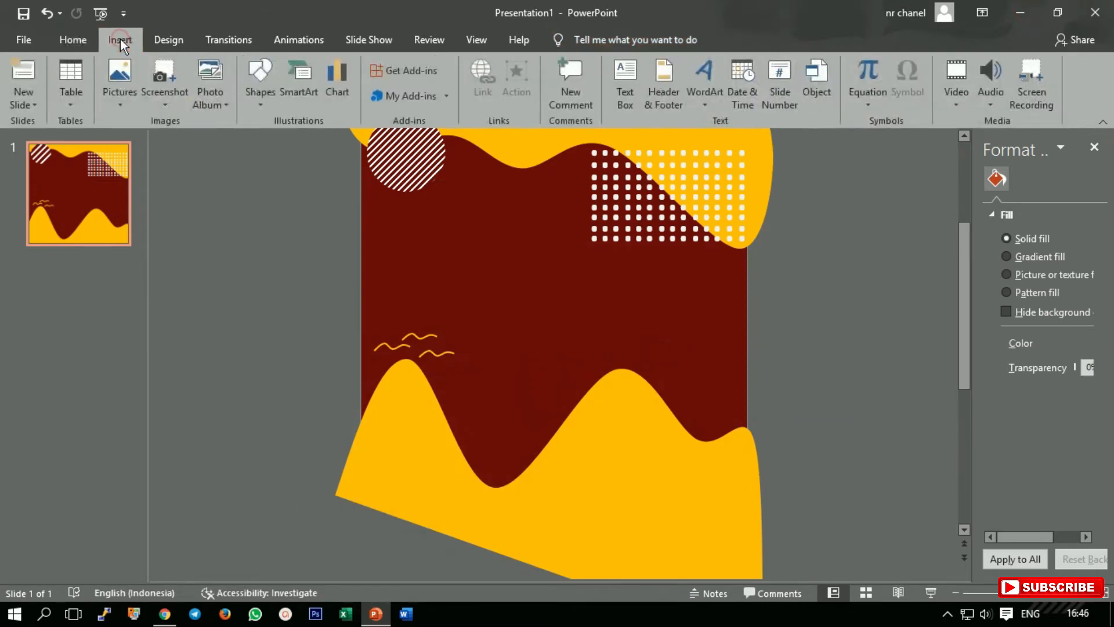
click(120, 69)
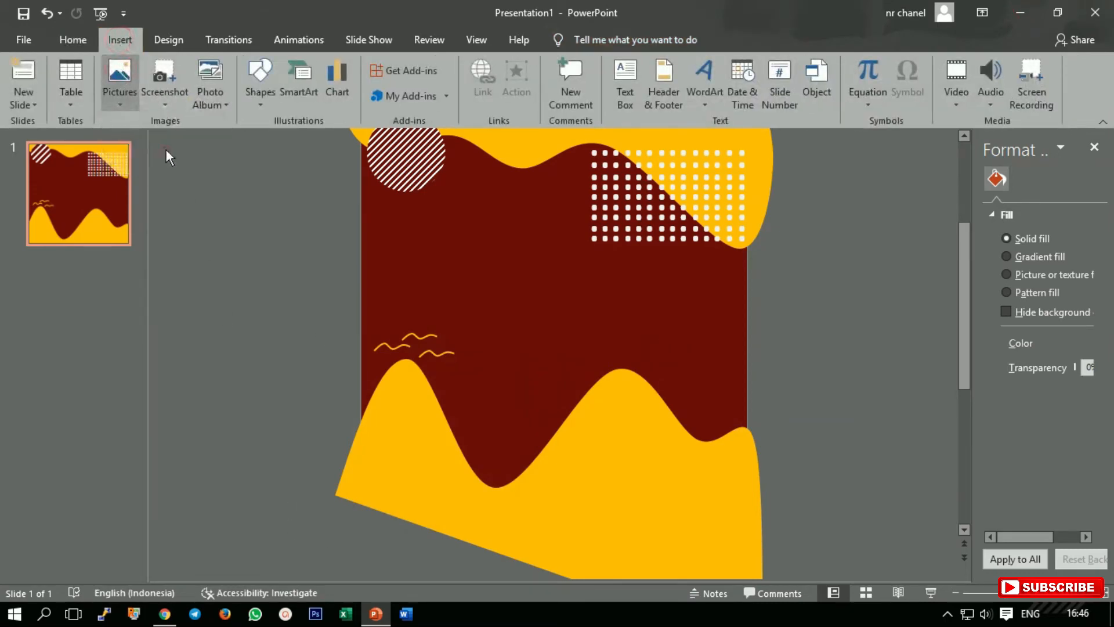
click(166, 150)
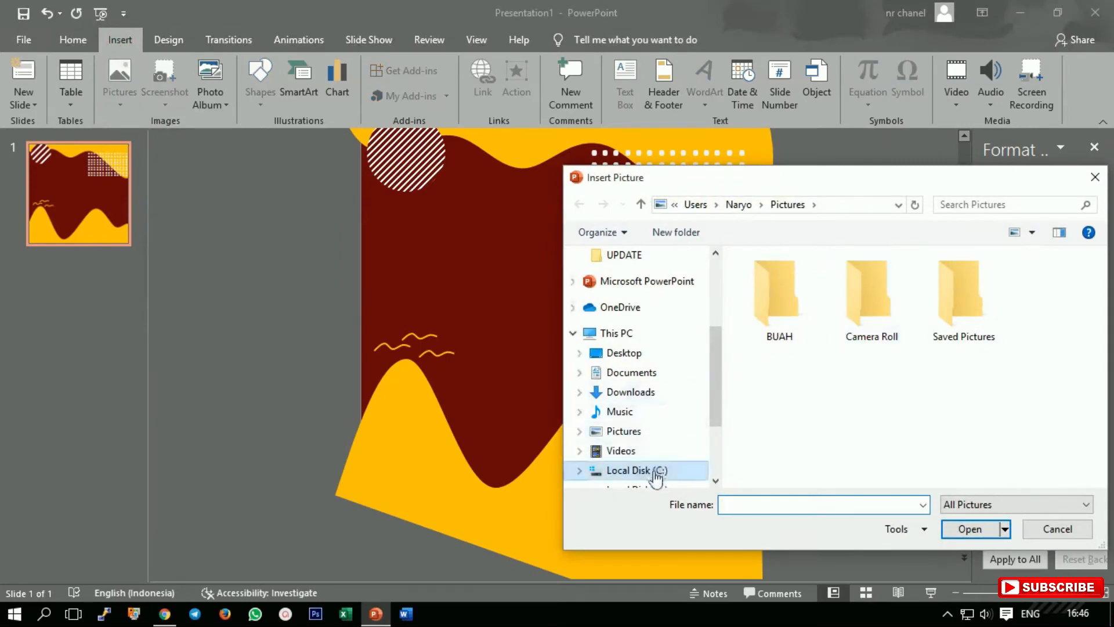
drag(717, 415, 716, 443)
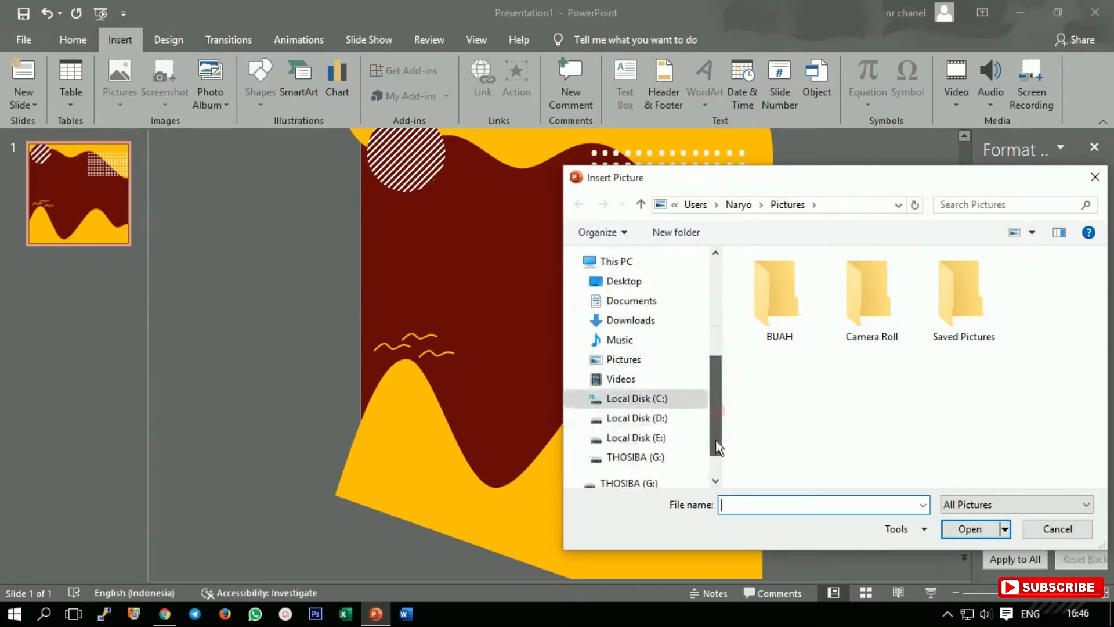
click(660, 439)
double_click(800, 335)
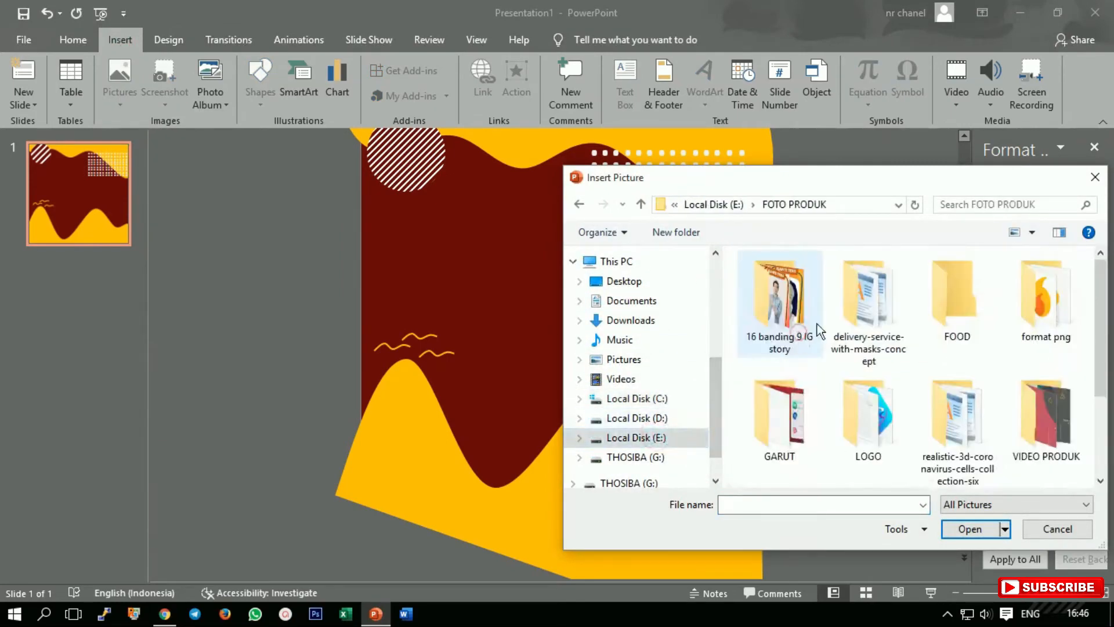
double_click(962, 300)
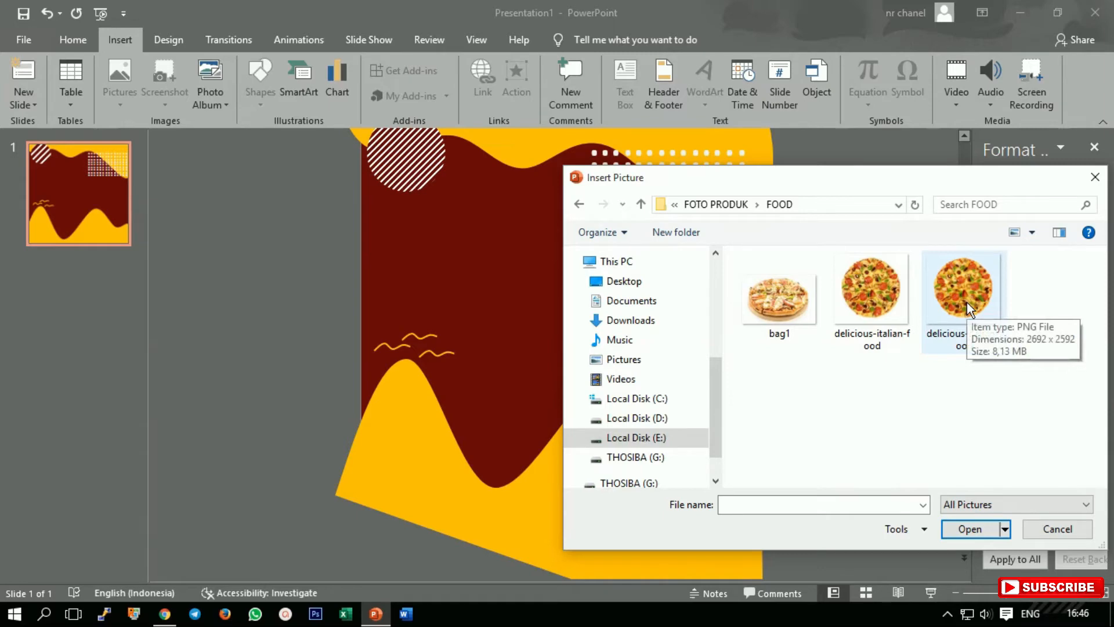
drag(969, 296, 429, 306)
click(969, 529)
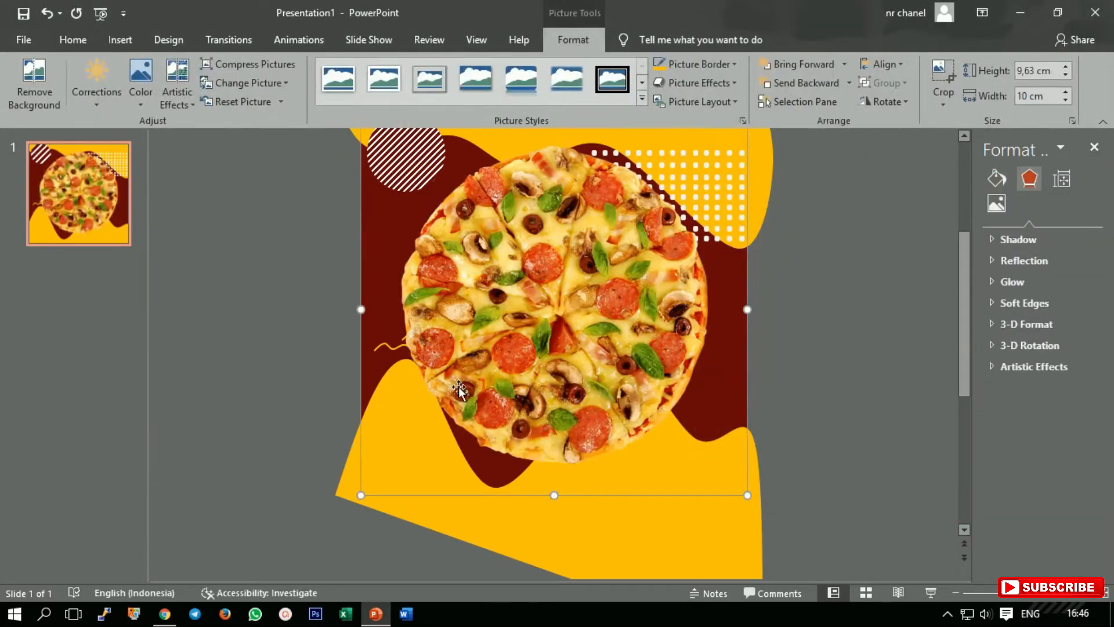
Shrink the pizza picture and arrange it with a smaller copy about 2.3 cm wide at the white dot grid's lower edge
drag(360, 495, 502, 358)
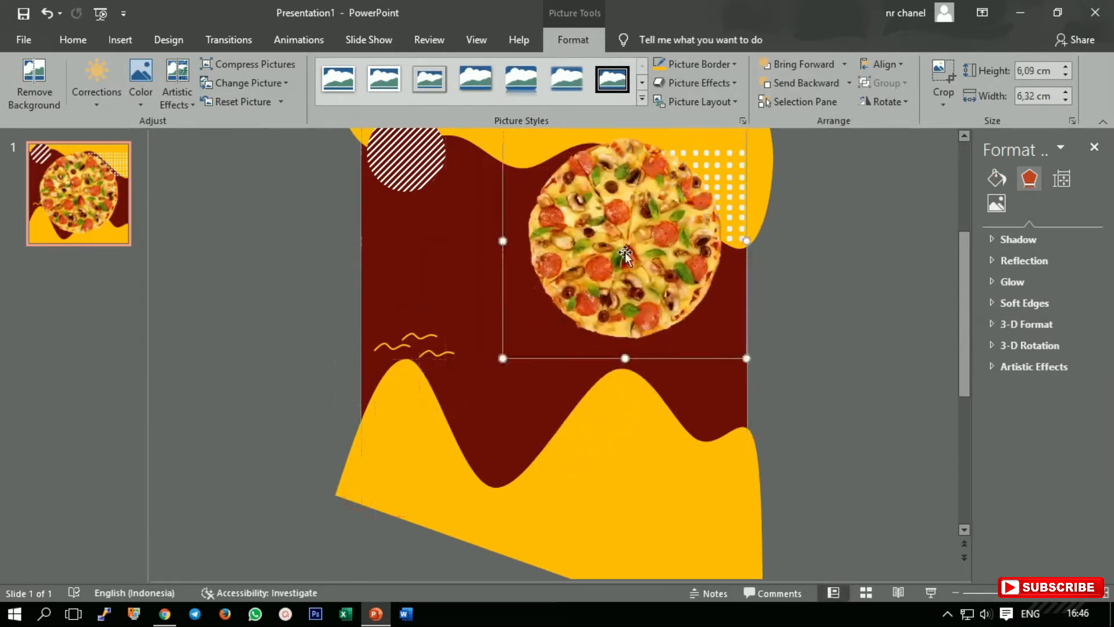
drag(624, 255, 559, 307)
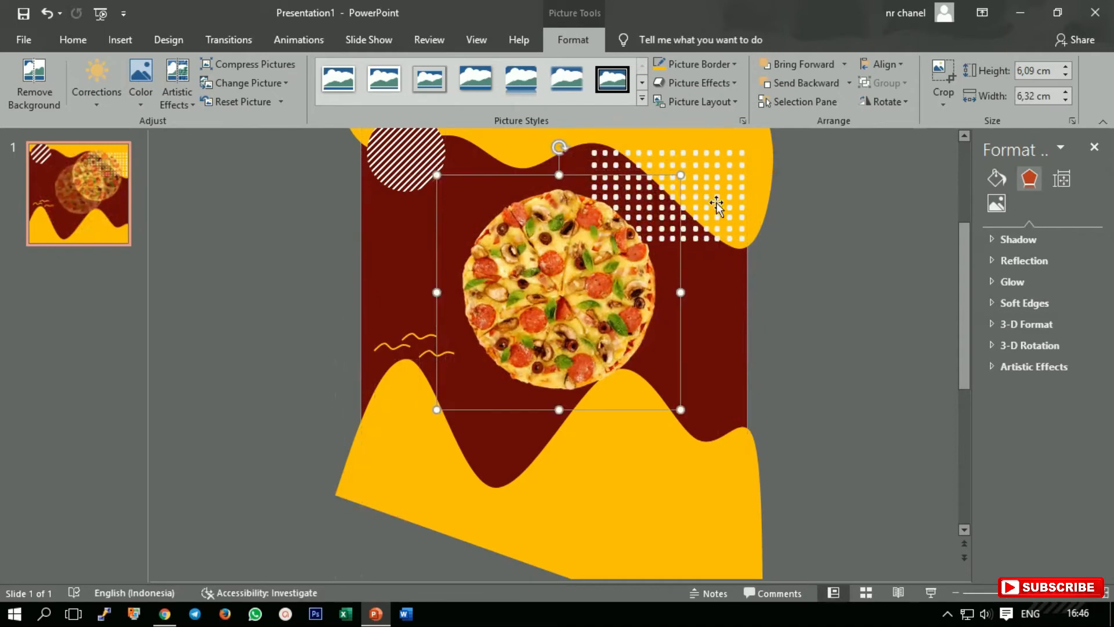
drag(681, 175, 528, 318)
drag(491, 358, 728, 318)
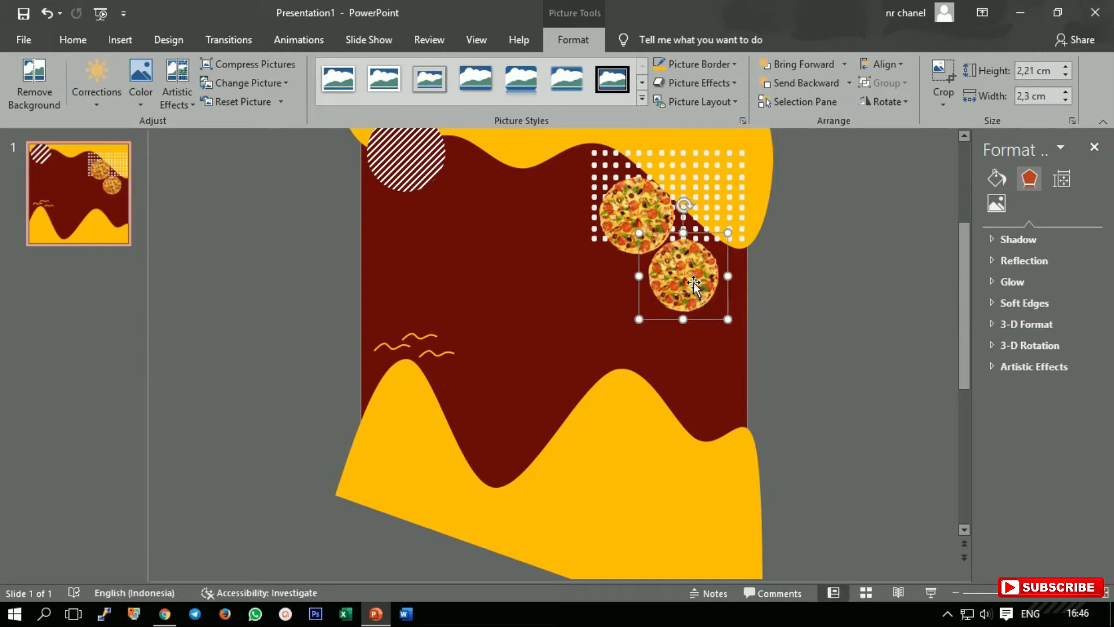
click(797, 282)
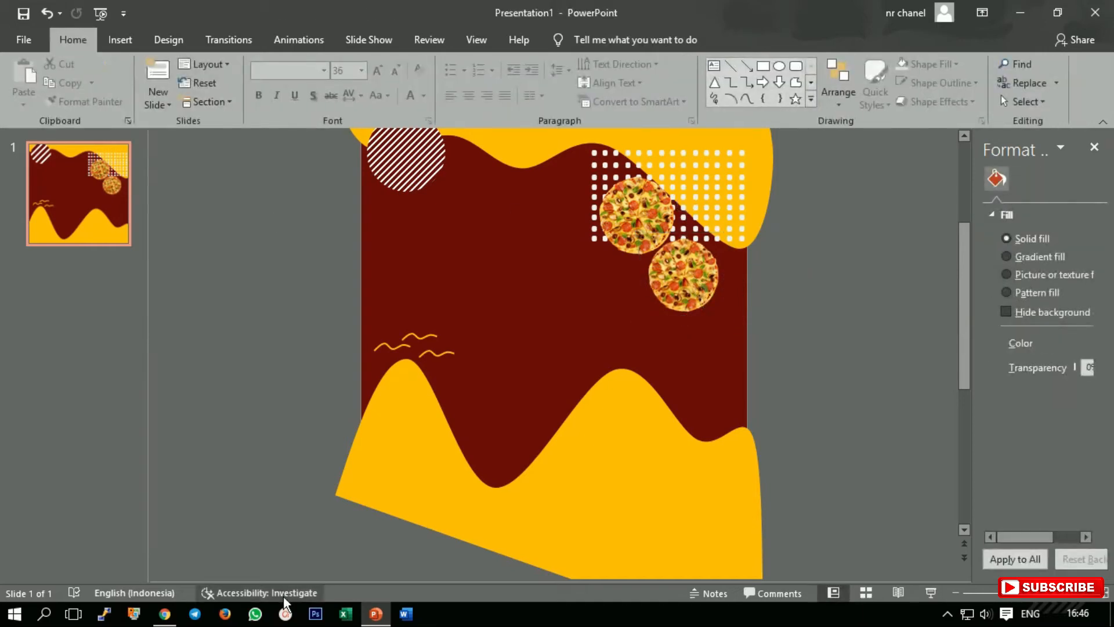
Switch to the CLIPPING background remover in Chrome and upload the bag1 picture from the FOOD folder
click(165, 614)
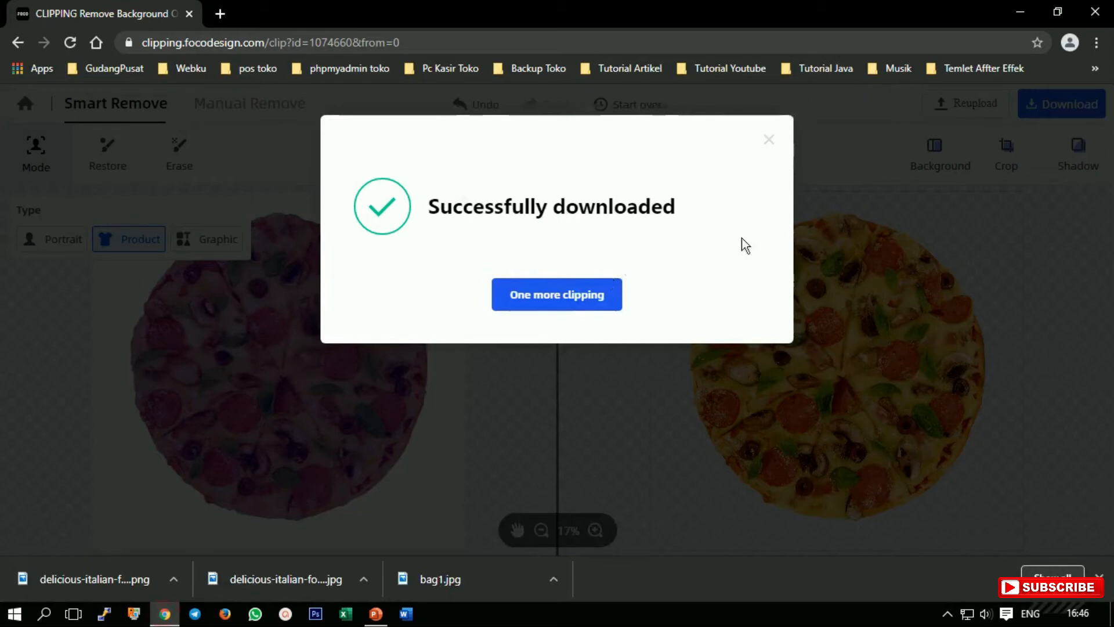
click(770, 145)
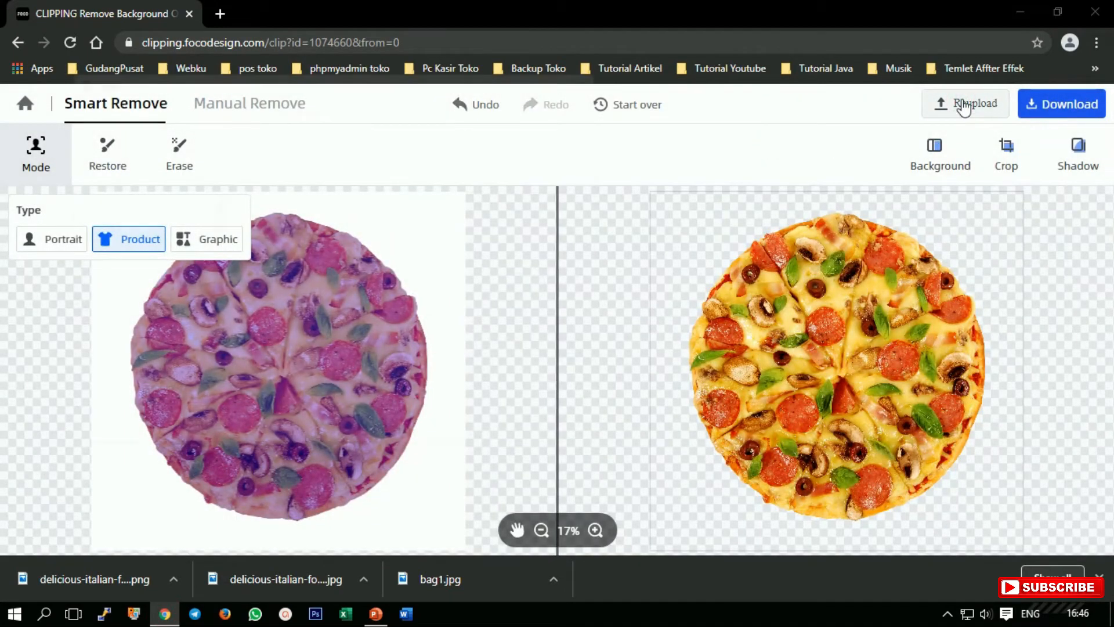
click(286, 213)
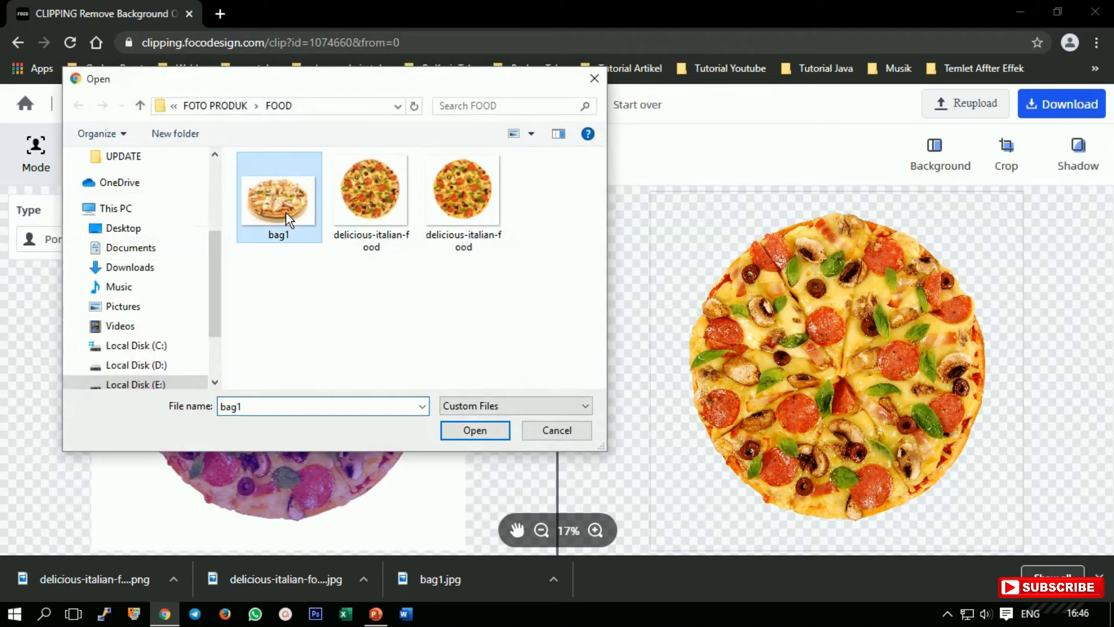
click(459, 432)
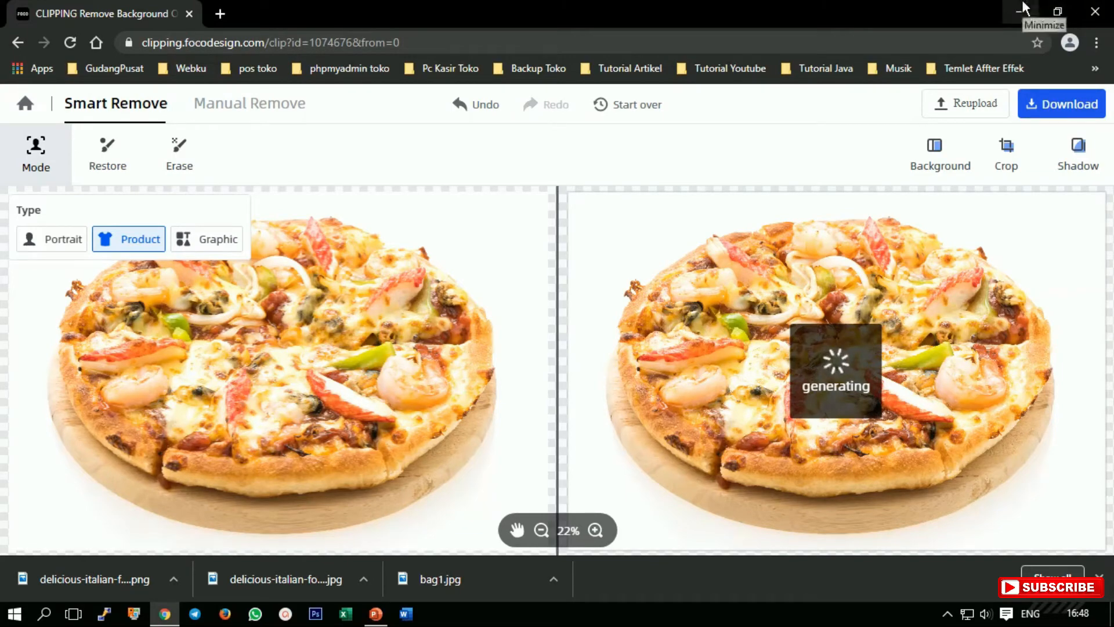
Download the background-removed pizza as PNG, save it as bag1 in the FOOD folder, and switch back to PowerPoint
click(1041, 116)
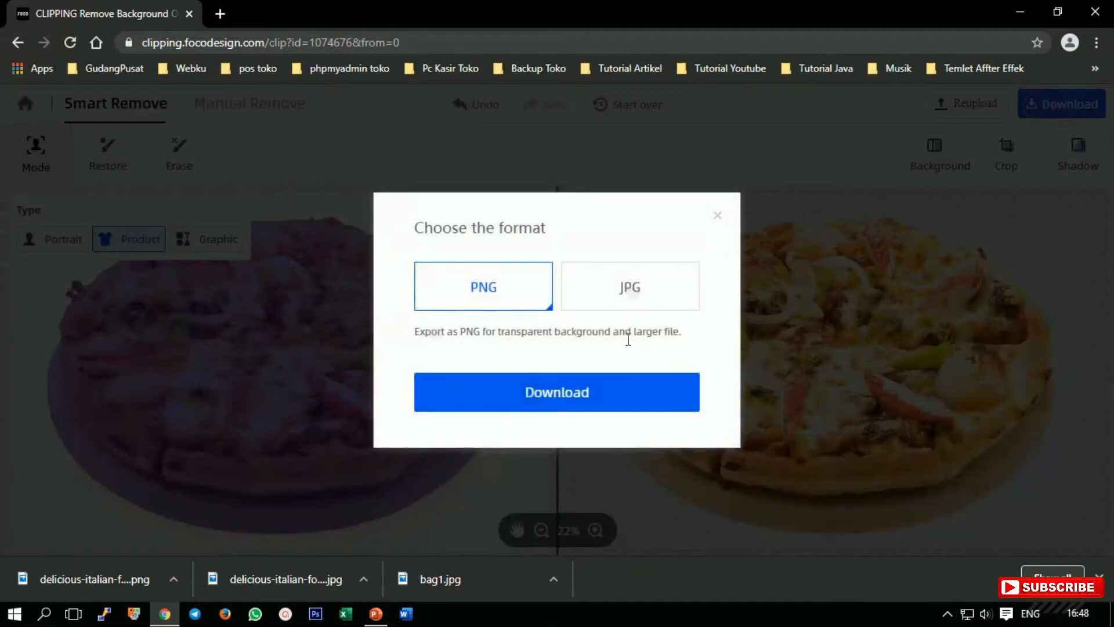
click(562, 400)
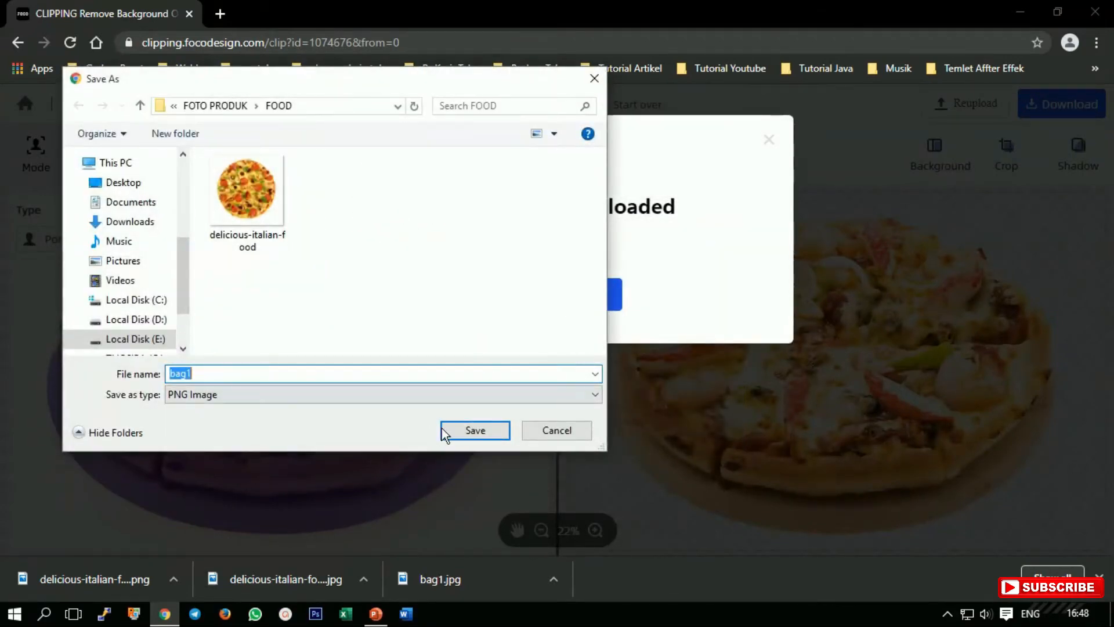
click(465, 431)
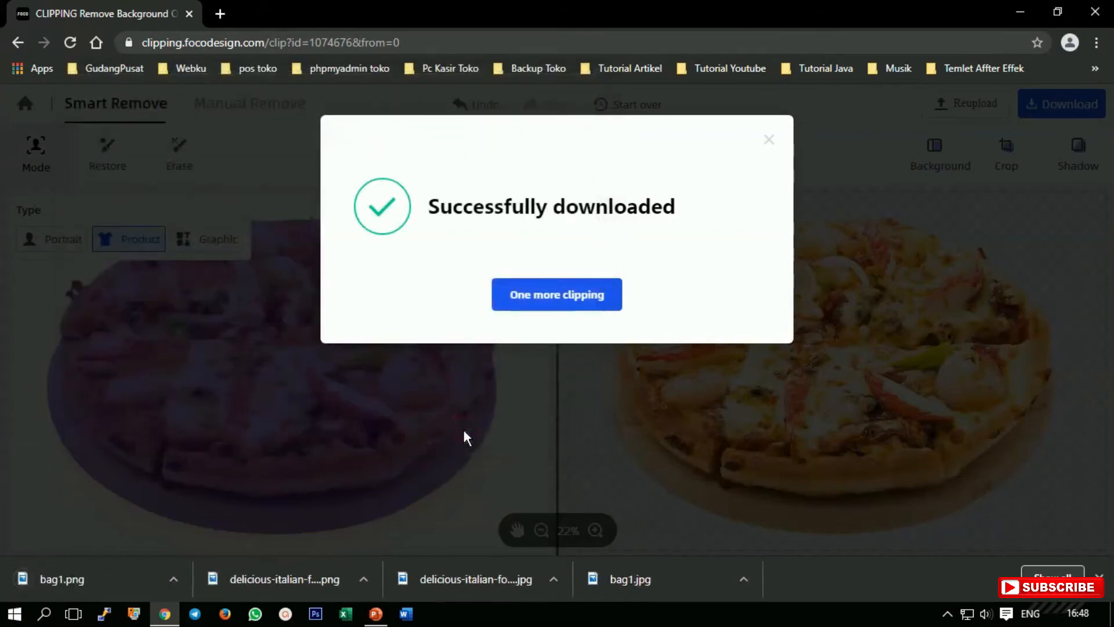
click(1020, 13)
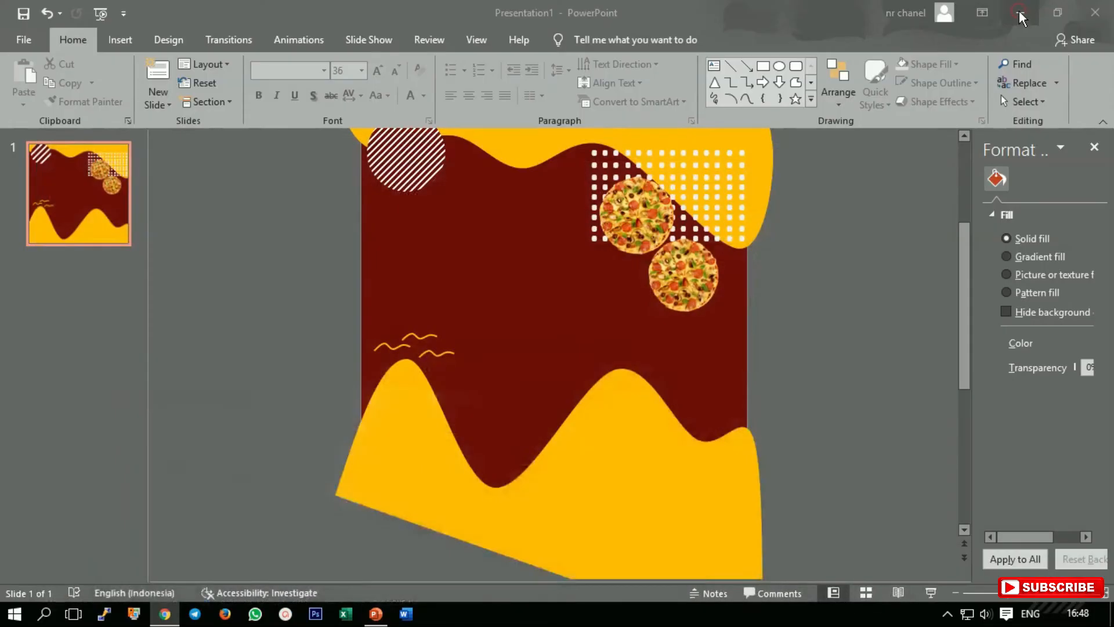
click(119, 40)
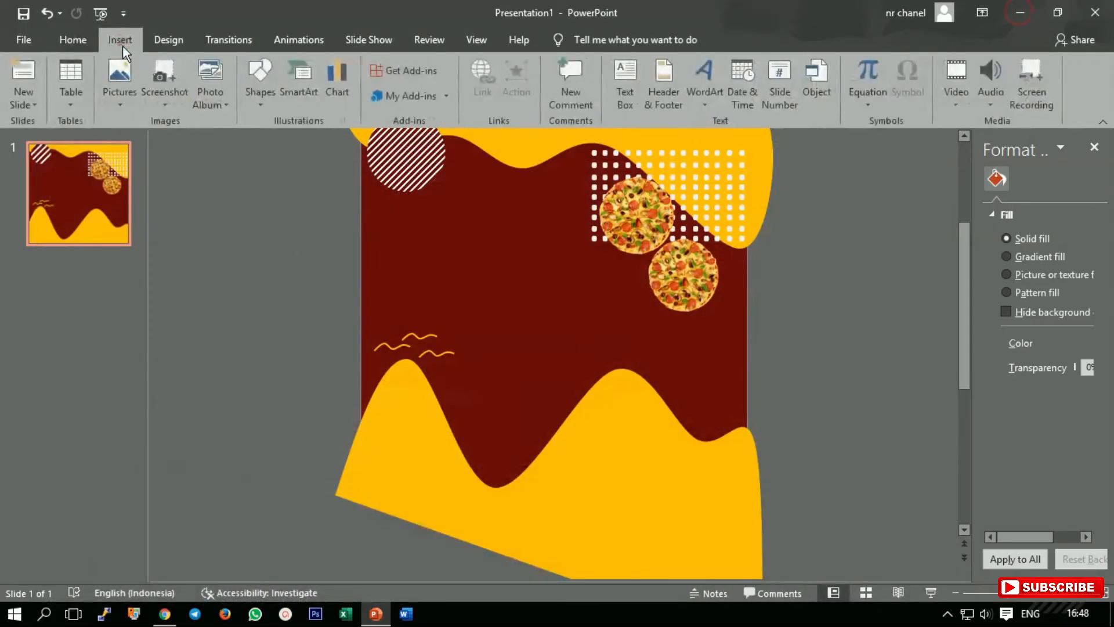
click(124, 87)
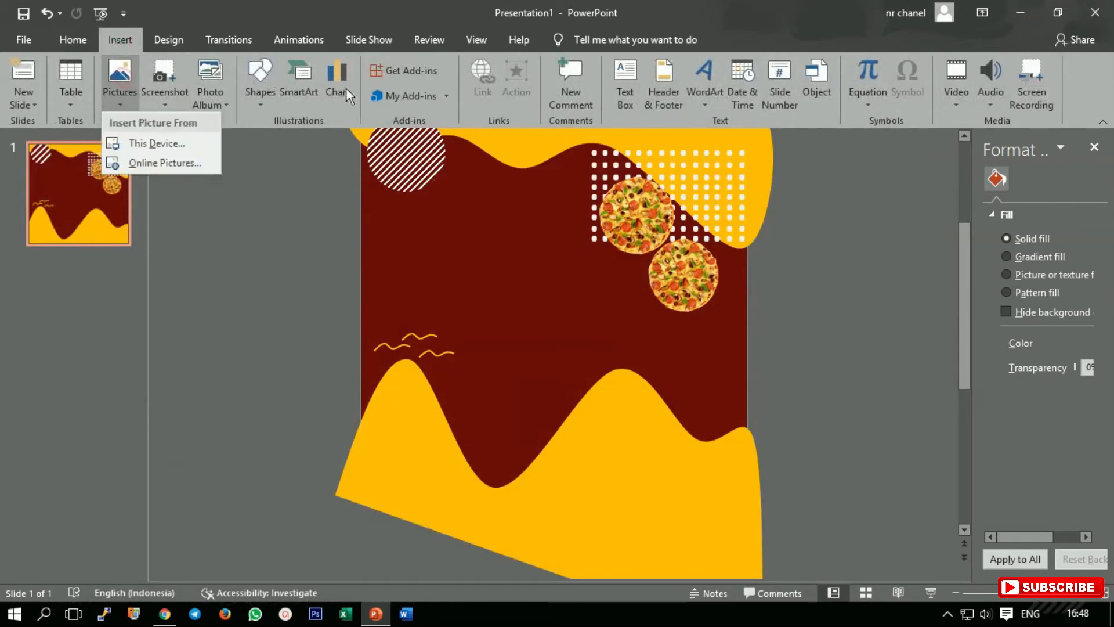
click(154, 140)
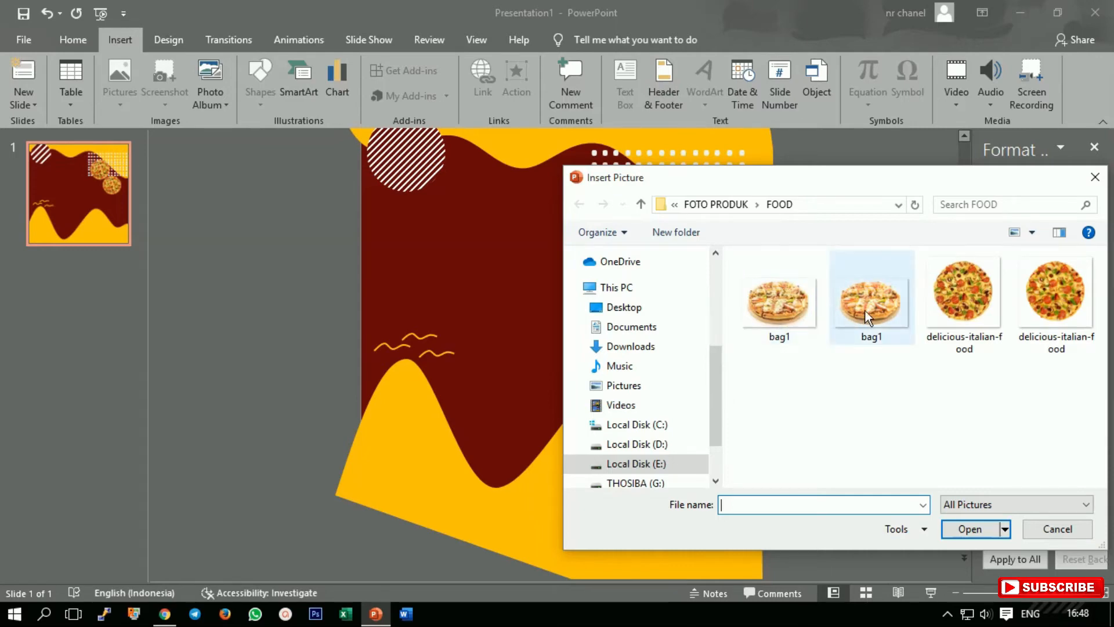
click(787, 305)
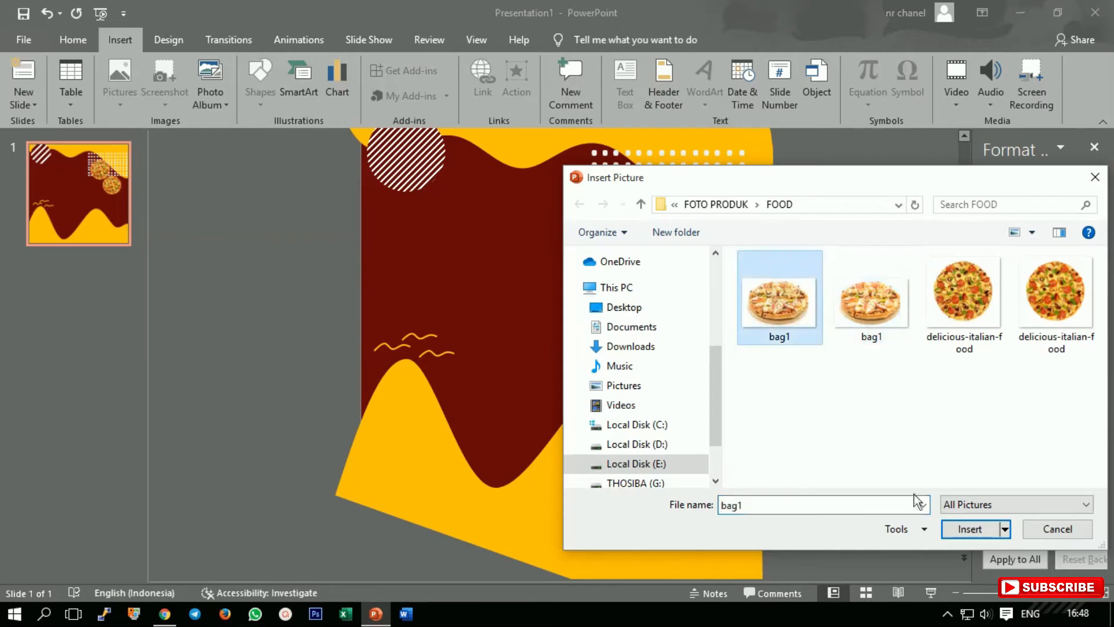
click(957, 527)
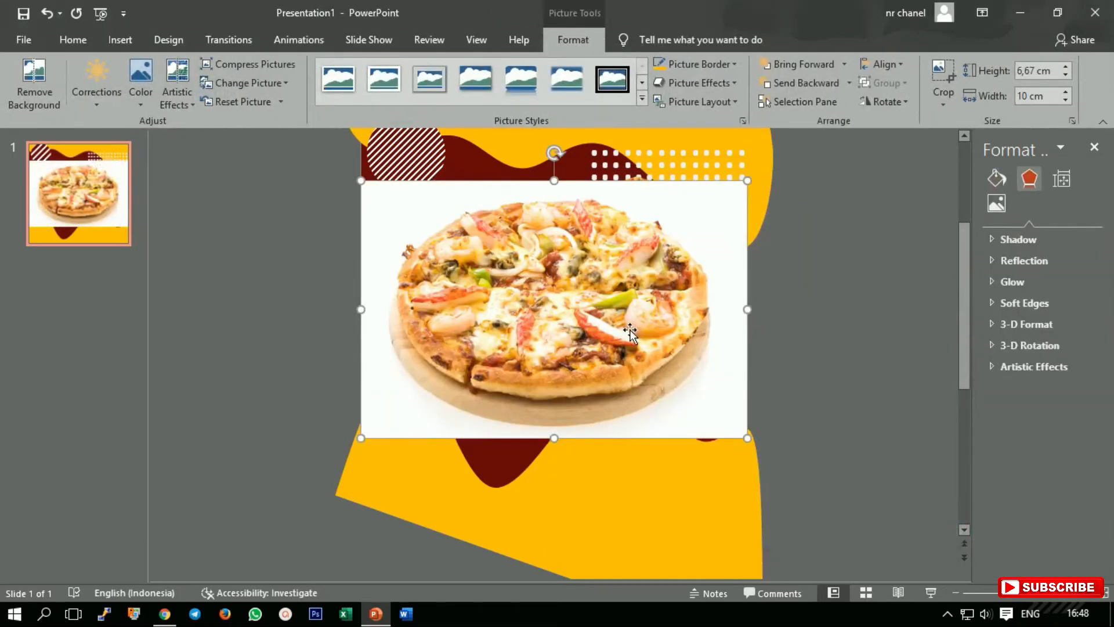
key(Delete)
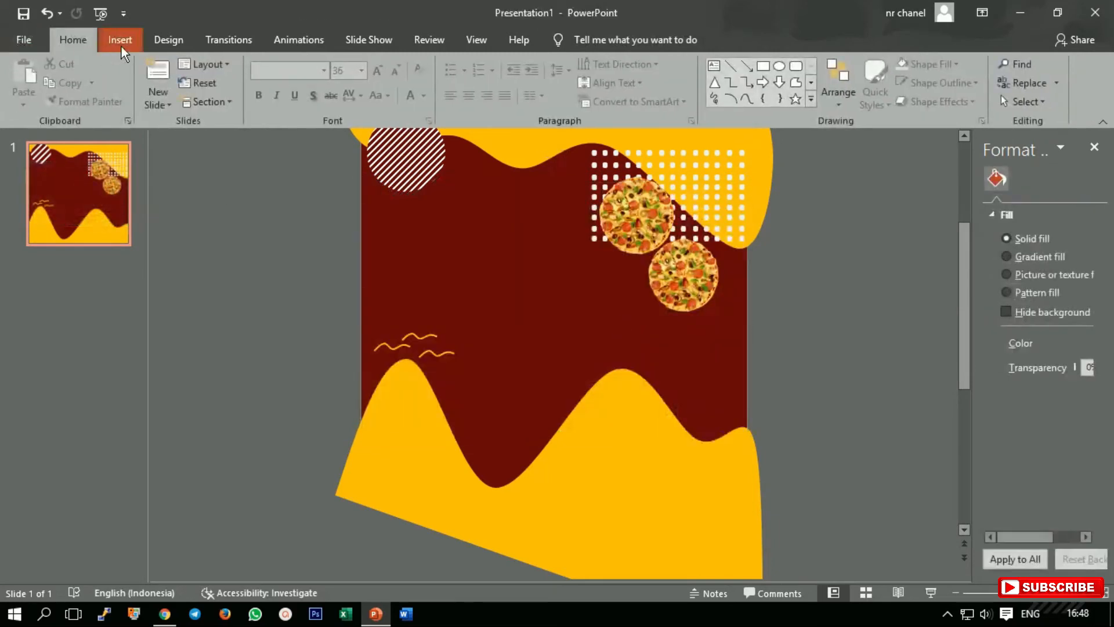
Insert the background-removed bag1 picture from the FOTO PRODUK > FOOD folder
click(121, 43)
click(125, 72)
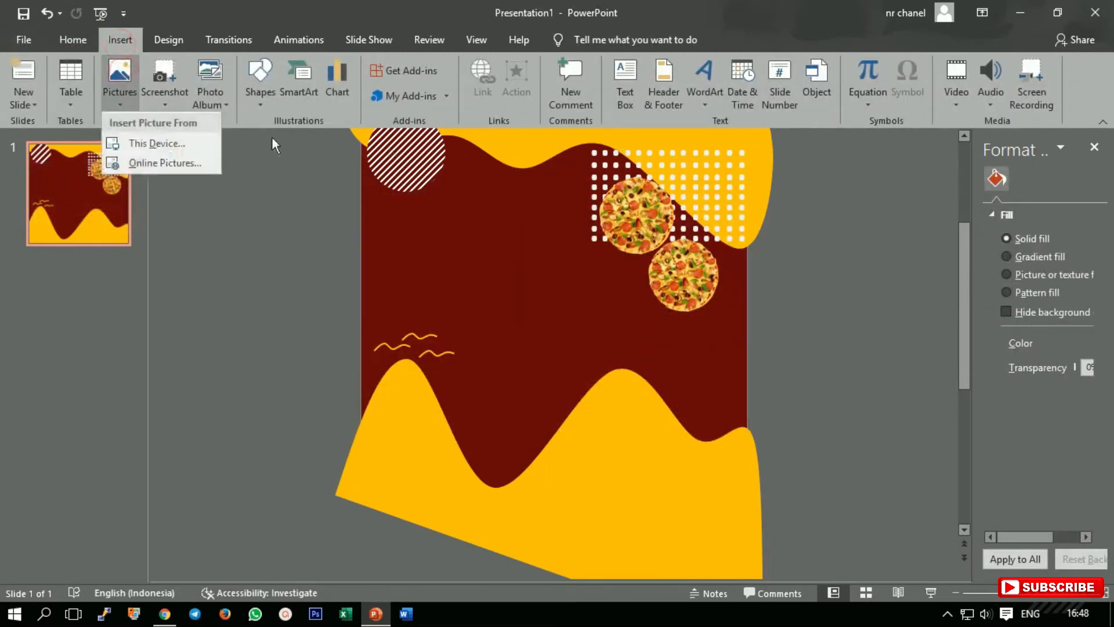
click(183, 141)
click(854, 303)
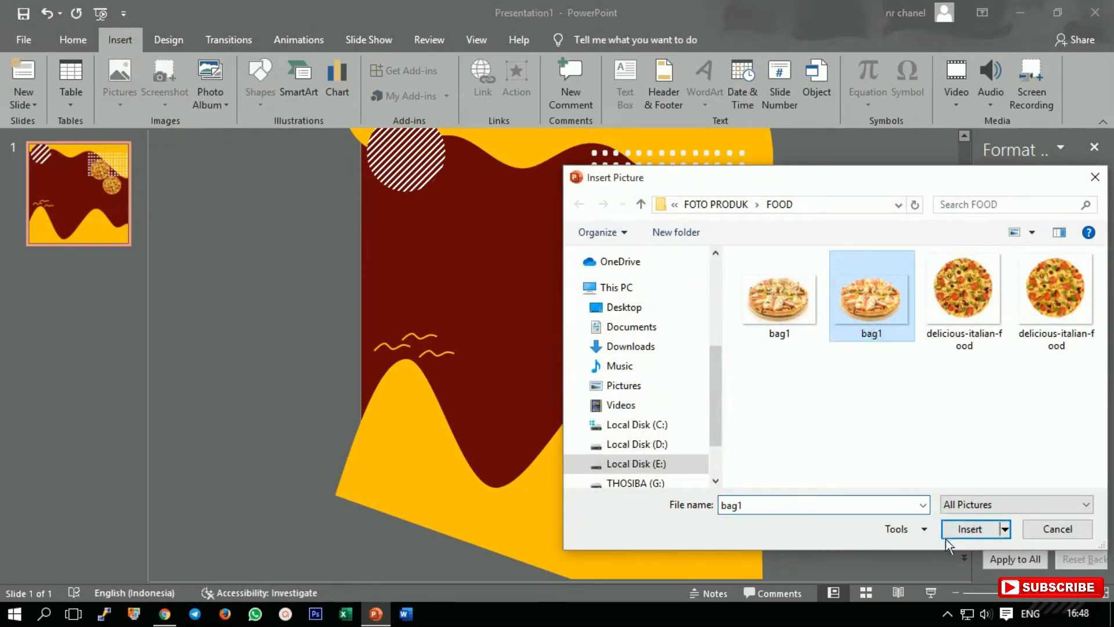
click(960, 530)
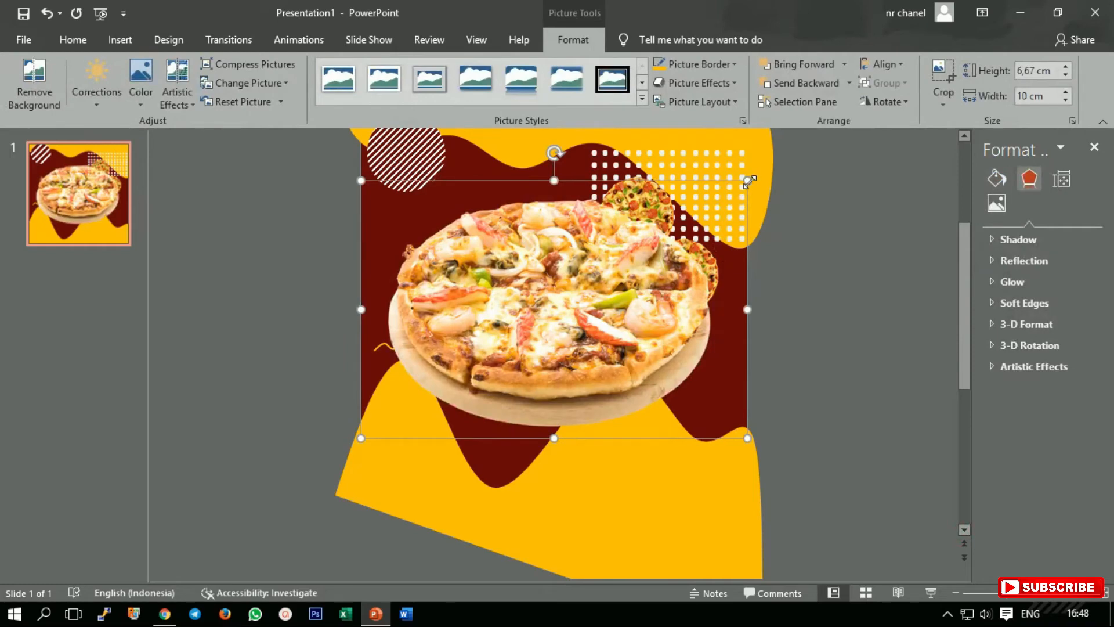
Resize the new pizza picture to about 6.2 by 4.2 cm and place it in the middle of the slide
drag(750, 181, 720, 193)
drag(580, 263, 519, 315)
drag(492, 350, 541, 290)
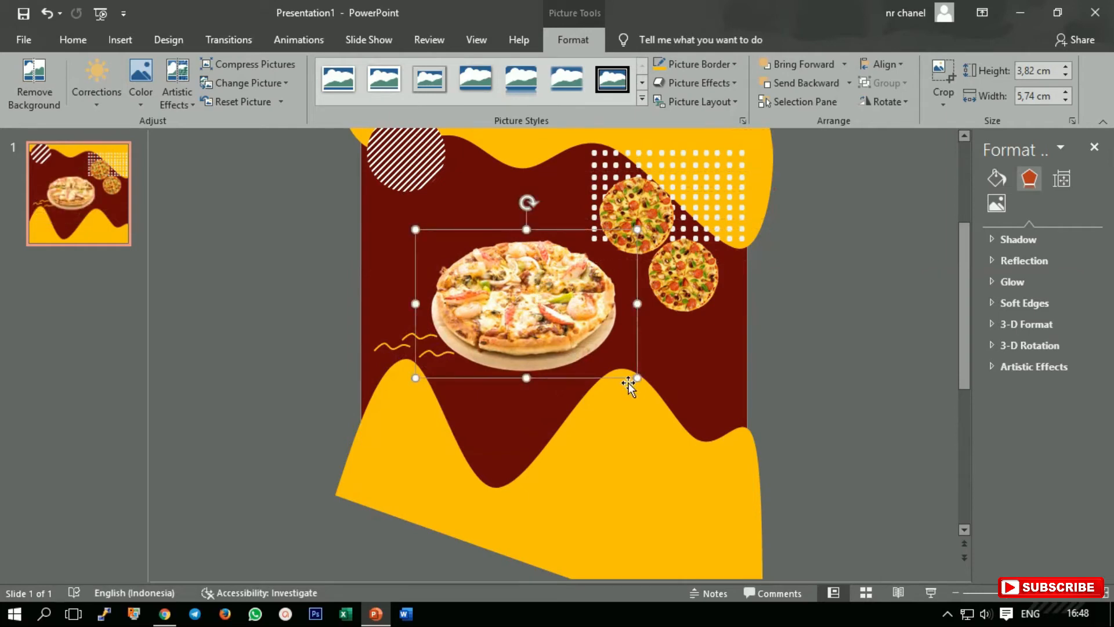
drag(638, 378, 657, 390)
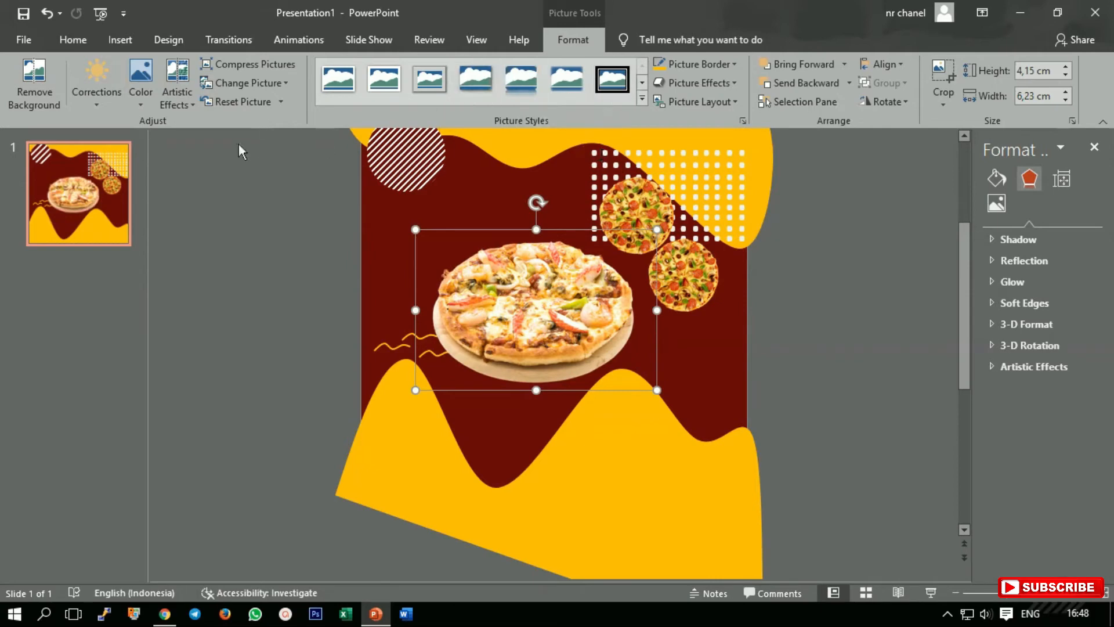
Apply the Preset 6 picture effect to the large pizza picture in the middle of the slide
click(736, 82)
mouse_move(722, 110)
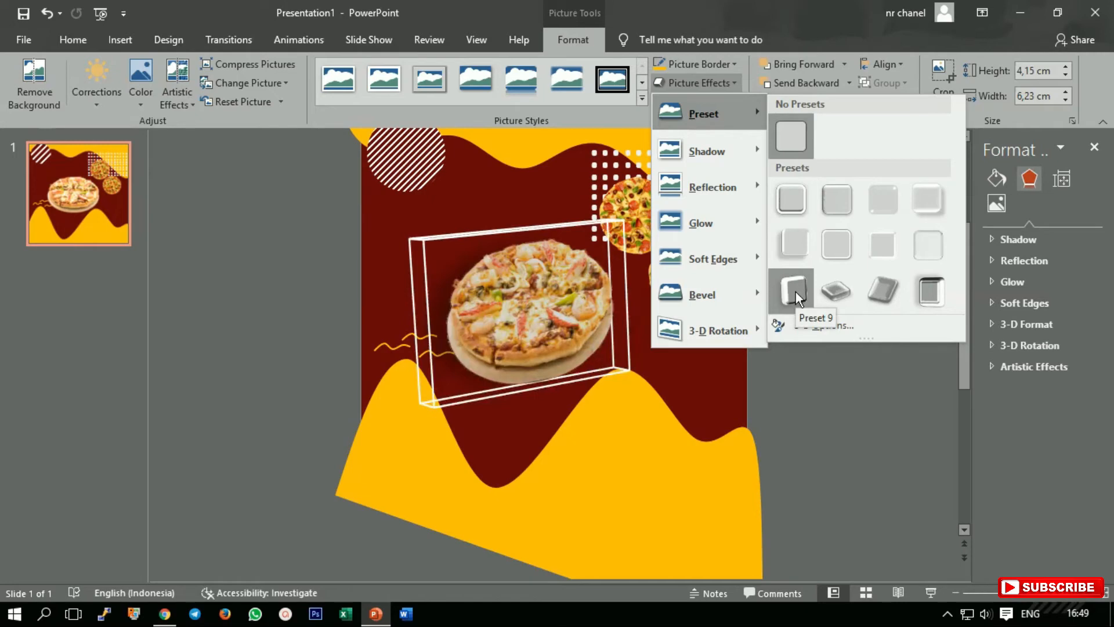
click(836, 244)
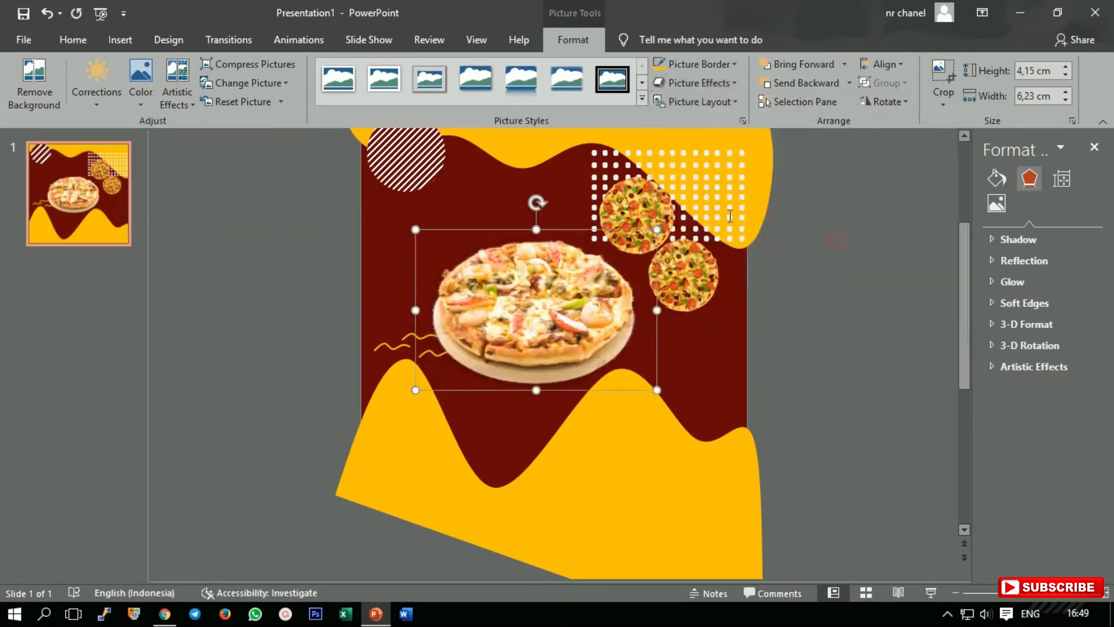
Apply the Preset 6 picture effect to the upper round pizza on the white dot grid
click(646, 212)
click(734, 83)
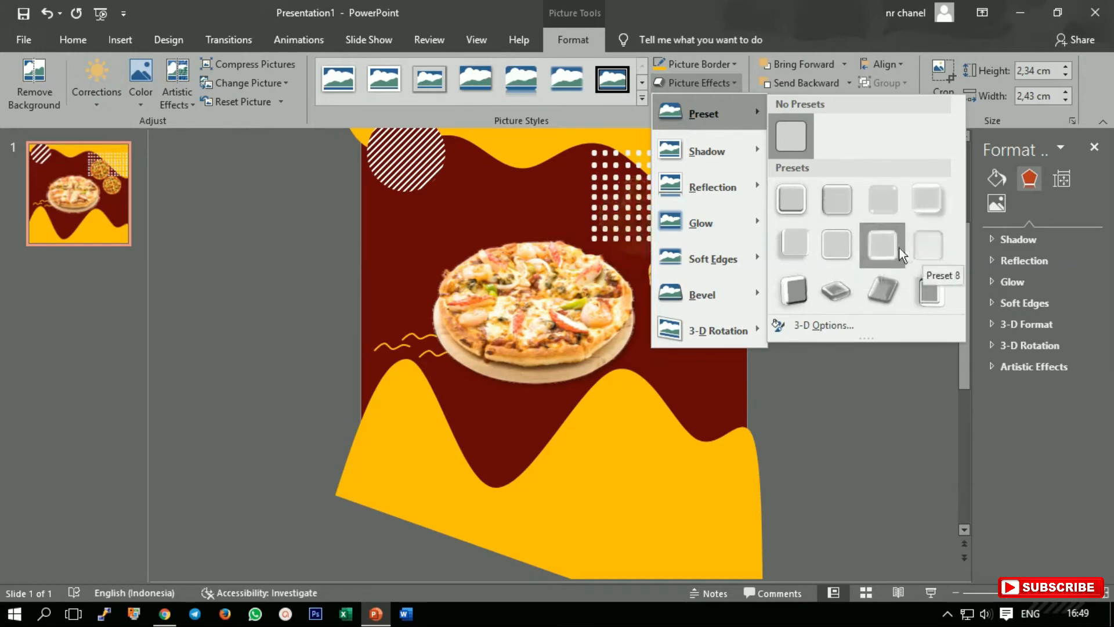
click(845, 246)
Delete both small round pizza pictures near the white dot grid
drag(650, 229, 687, 237)
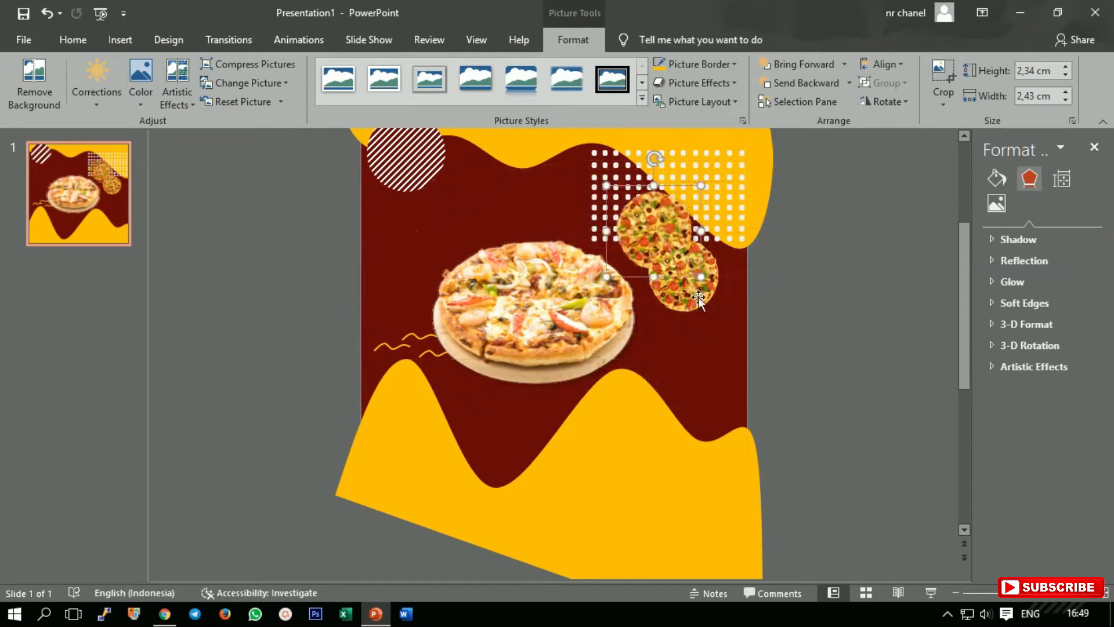
drag(697, 299, 705, 320)
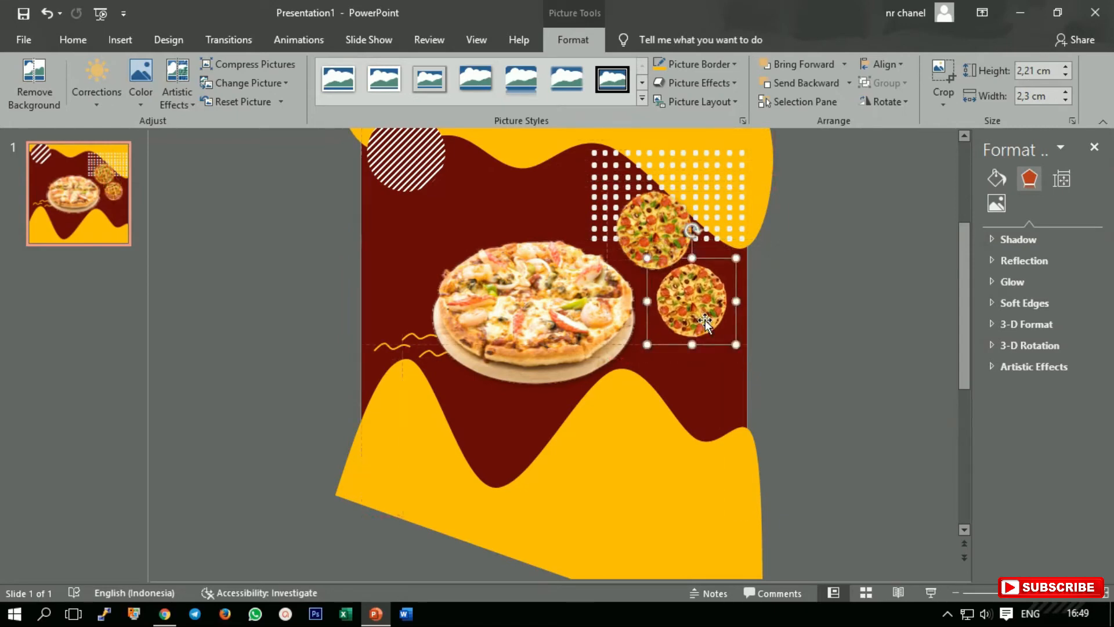
key(Delete)
double_click(660, 244)
drag(660, 244, 665, 249)
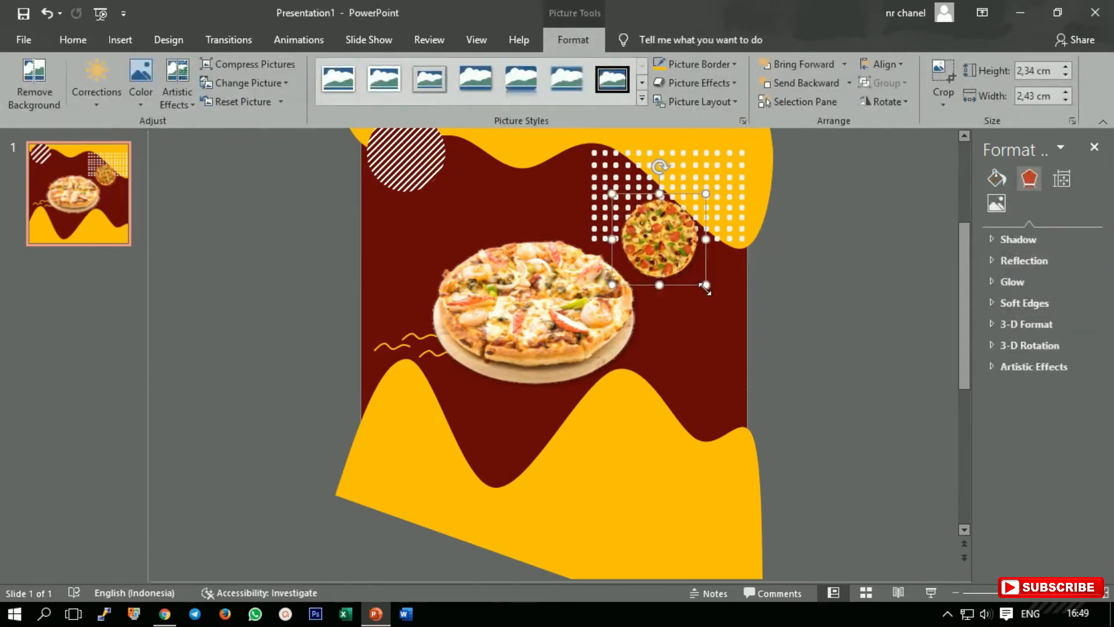
drag(707, 286, 718, 297)
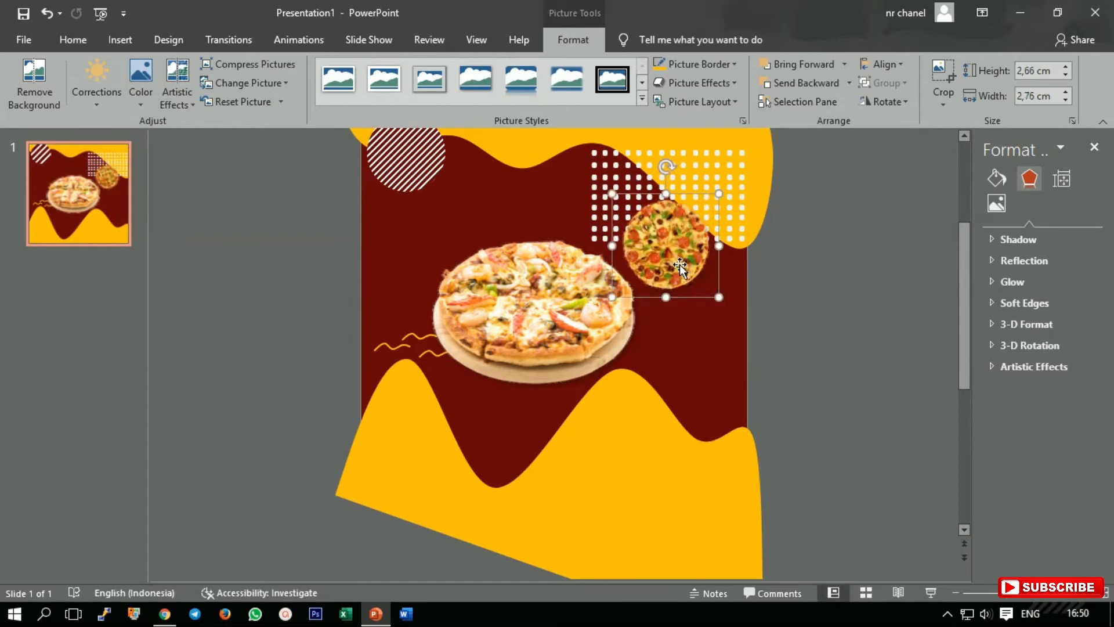
key(Delete)
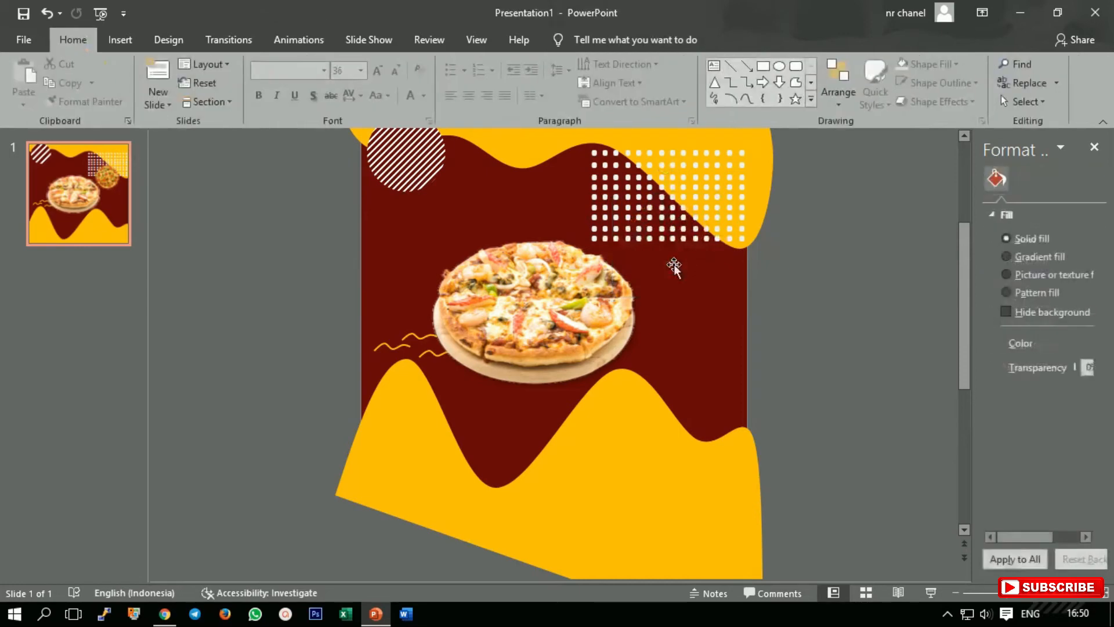
Duplicate the large pizza picture, shrink the copy to about 3.2 by 2.1 cm, and arrange the two side by side below the dot grid
click(564, 340)
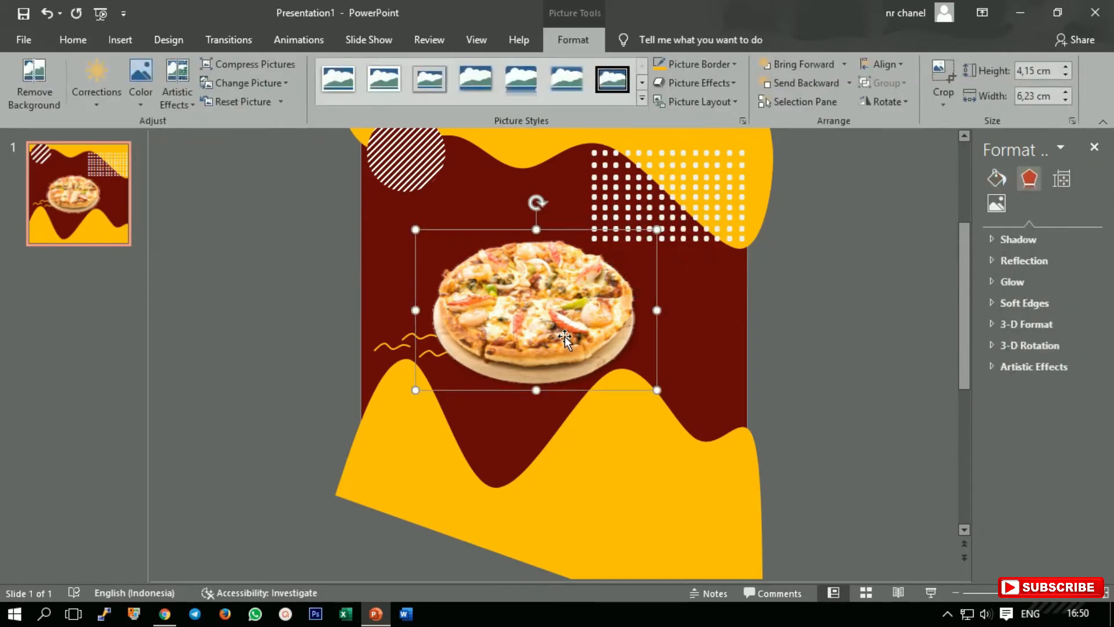
drag(565, 340, 670, 344)
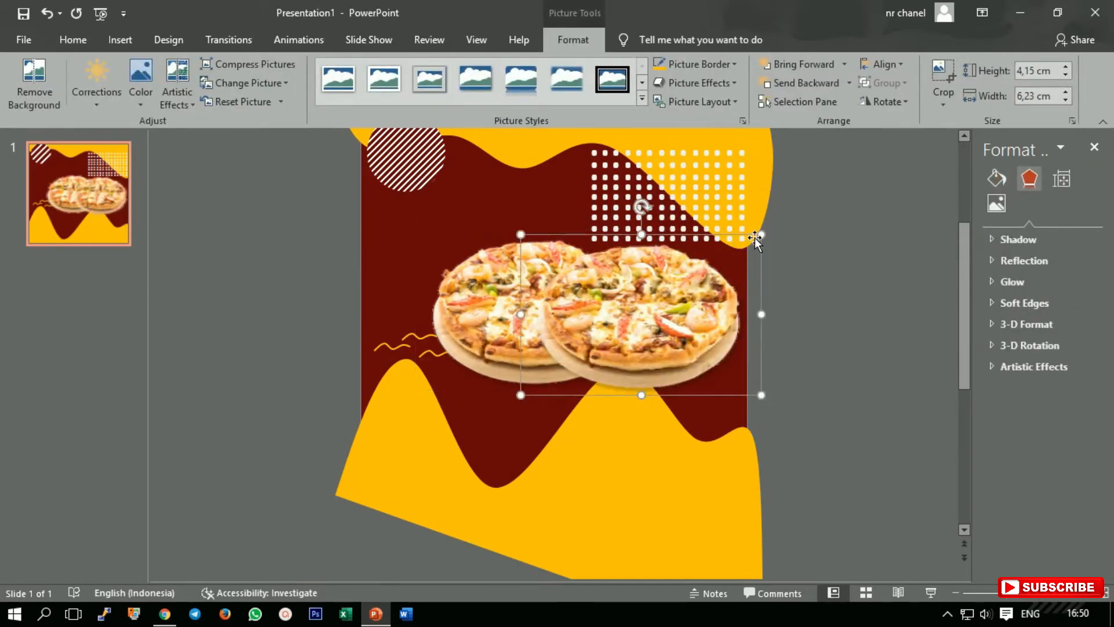
drag(762, 235, 644, 313)
drag(581, 360, 689, 283)
drag(534, 308, 507, 283)
click(688, 290)
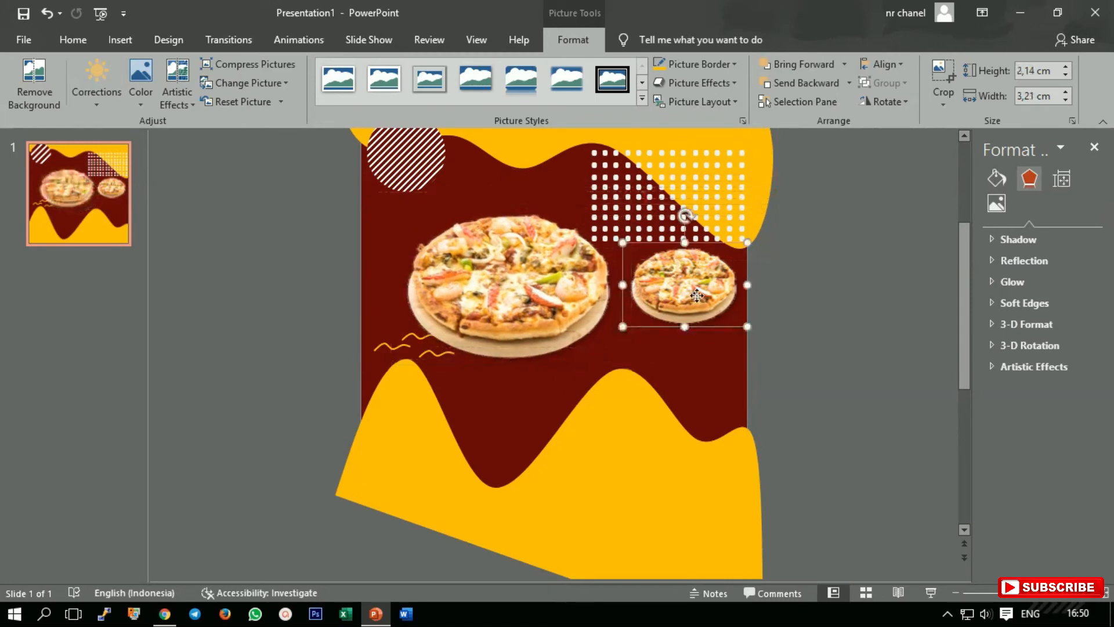
mouse_move(688, 290)
mouse_down()
mouse_move(672, 303)
mouse_move(680, 309)
mouse_up()
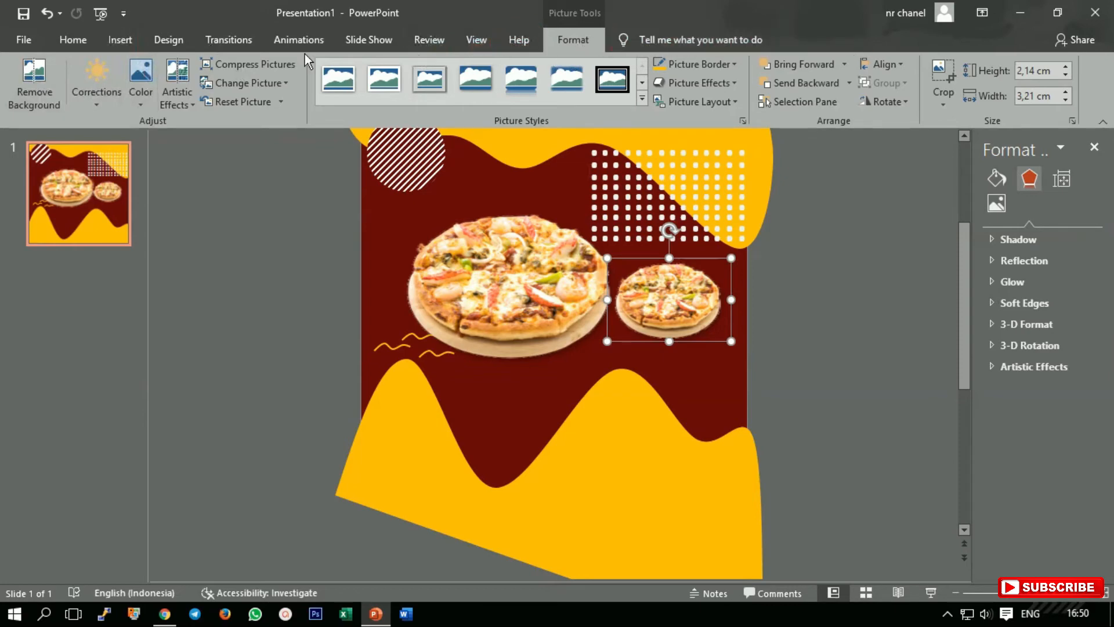
Draw a many-pointed explosion shape about 4.1 by 3.1 cm just below the large pizza
click(118, 40)
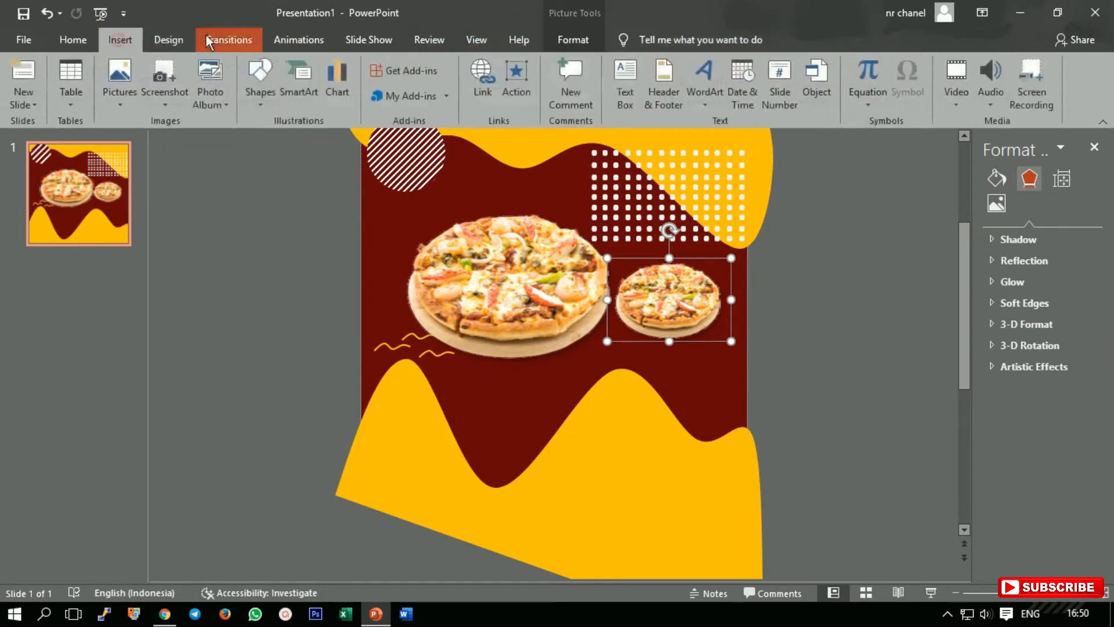
click(260, 102)
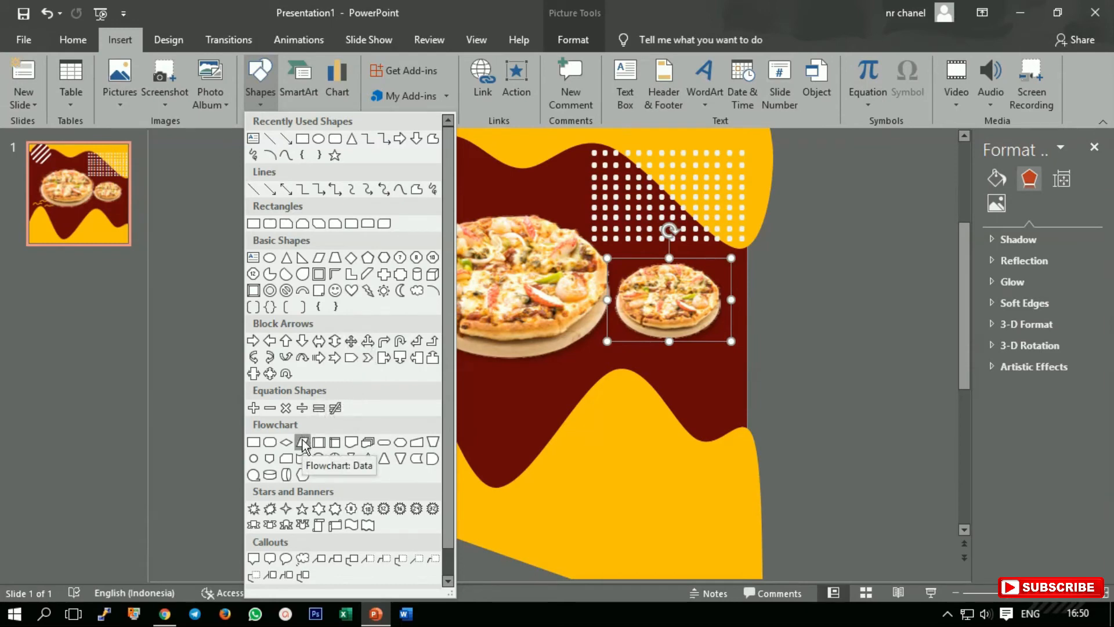
click(267, 512)
mouse_move(492, 368)
mouse_down()
mouse_move(620, 440)
mouse_move(644, 465)
mouse_move(654, 496)
mouse_move(653, 482)
mouse_move(646, 490)
mouse_up()
drag(574, 435, 576, 404)
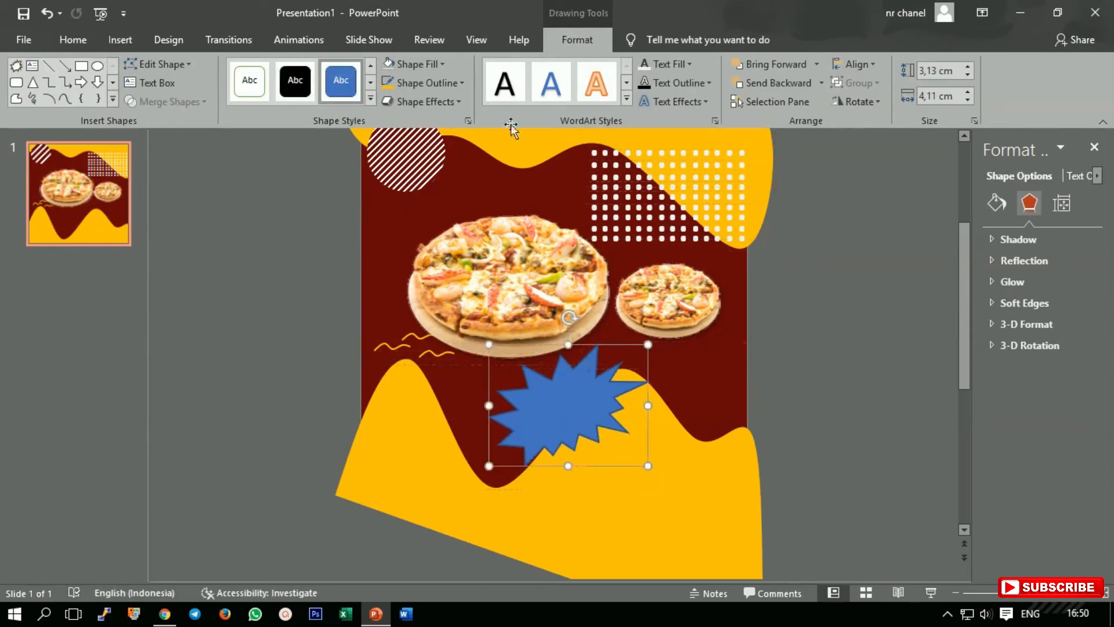
Remove the explosion shape's outline and fill it with the standard dark red color
click(463, 84)
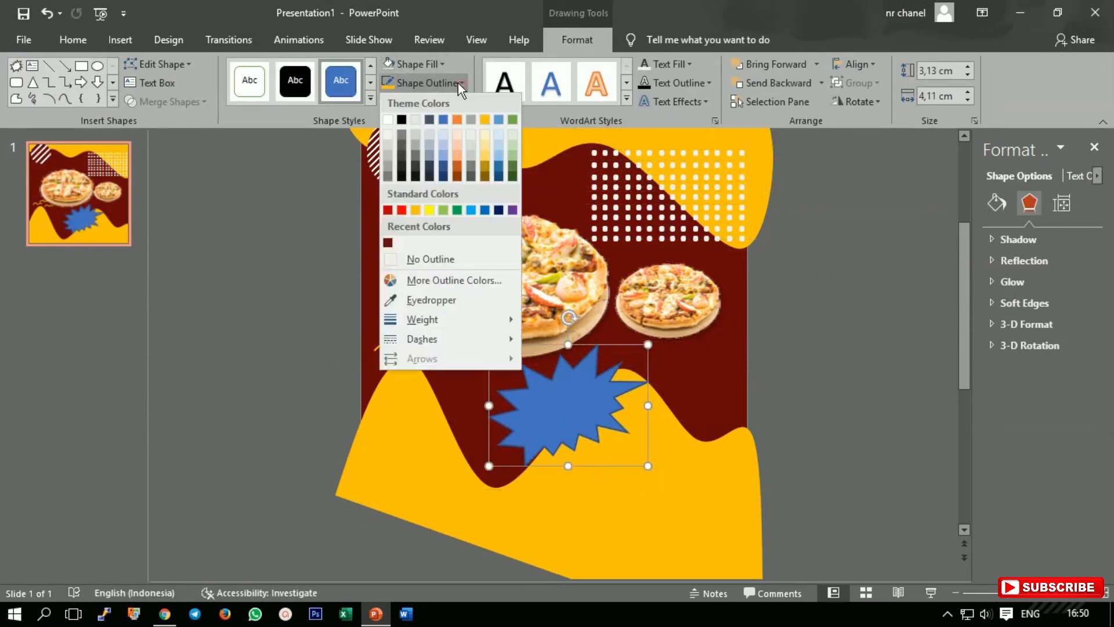
click(426, 259)
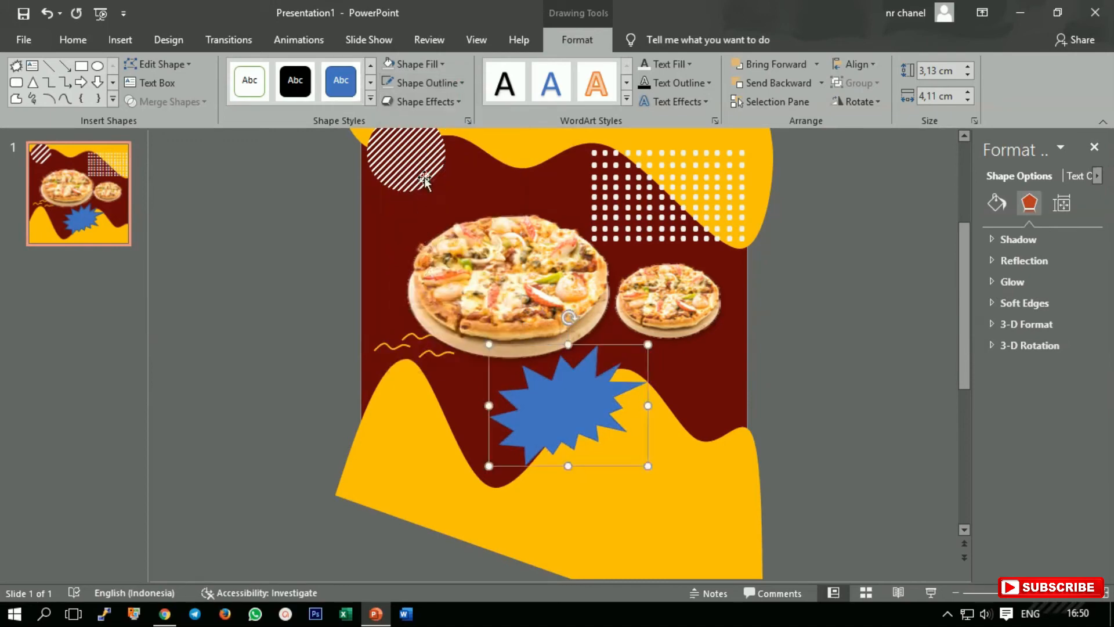
click(443, 65)
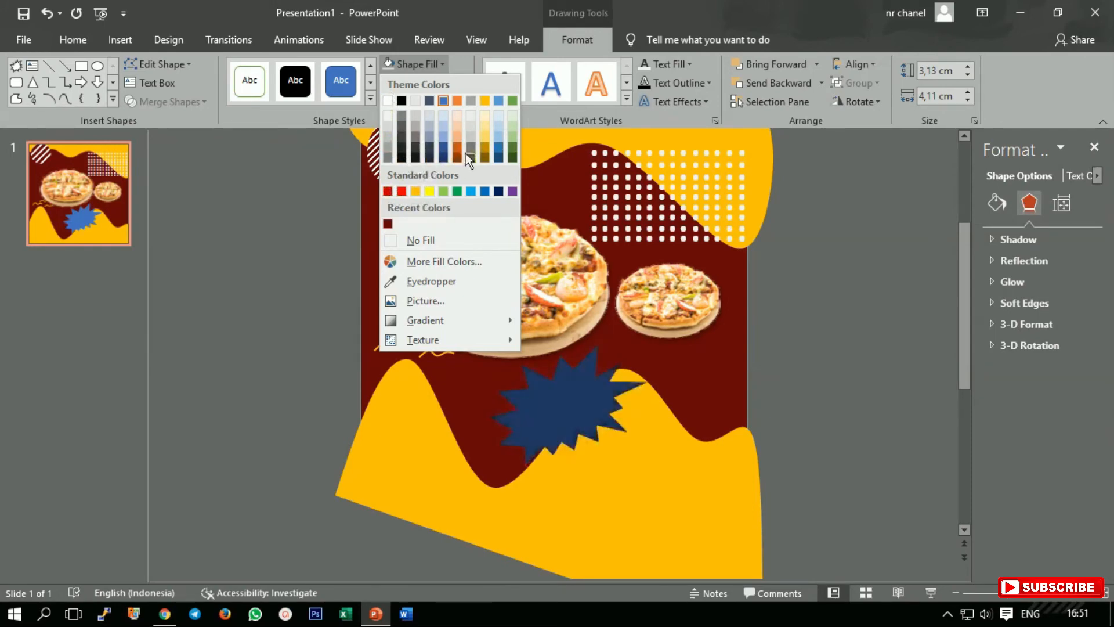
click(386, 192)
drag(542, 415, 533, 410)
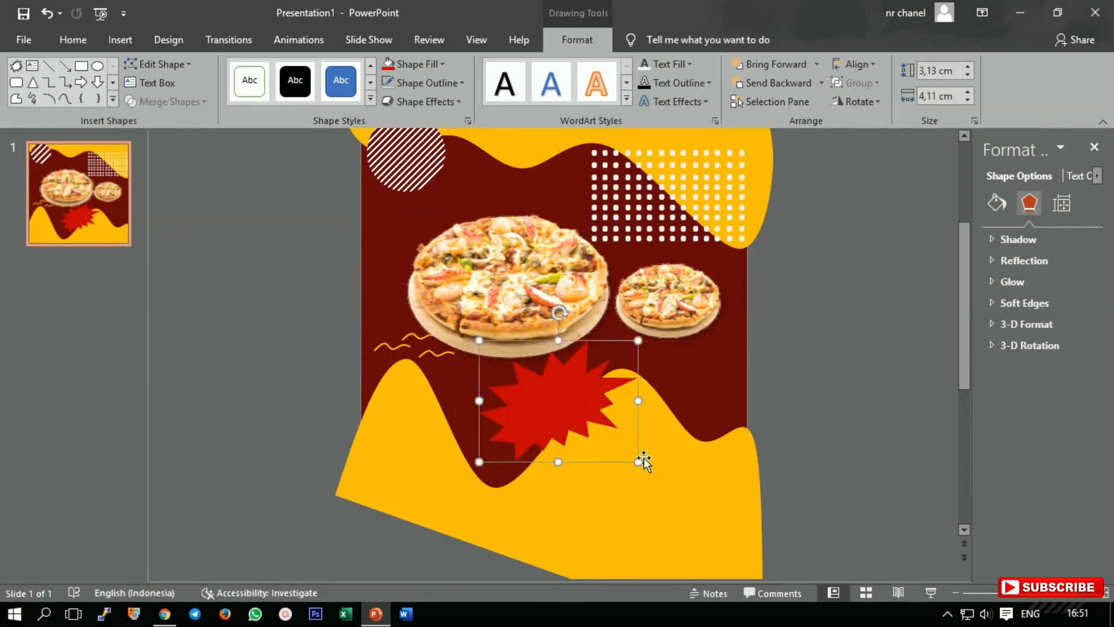
Enlarge the explosion shape to about 5.6 by 4.3 cm, overlapping the lower edge of the large pizza
drag(638, 462, 657, 477)
drag(594, 412, 581, 372)
drag(643, 441, 663, 468)
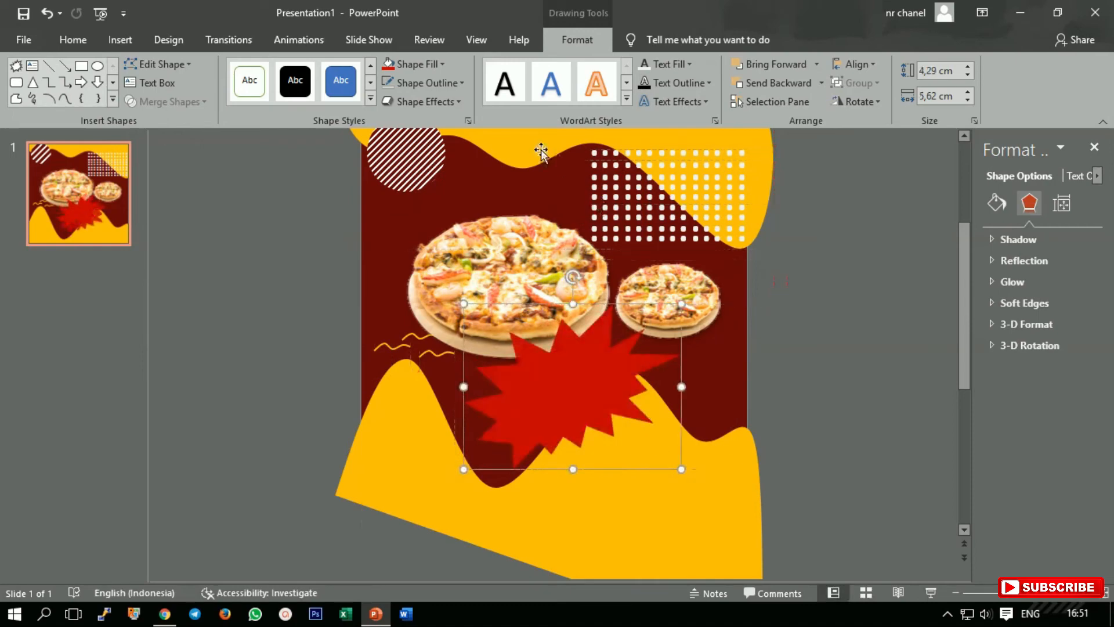